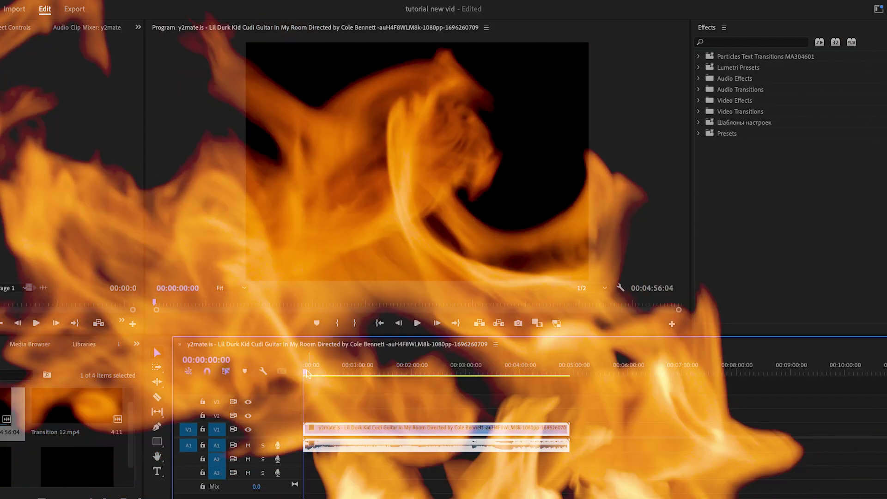
# Mute the A1 music track and scrub through the music video for frames to capture
pyautogui.click(328, 326)
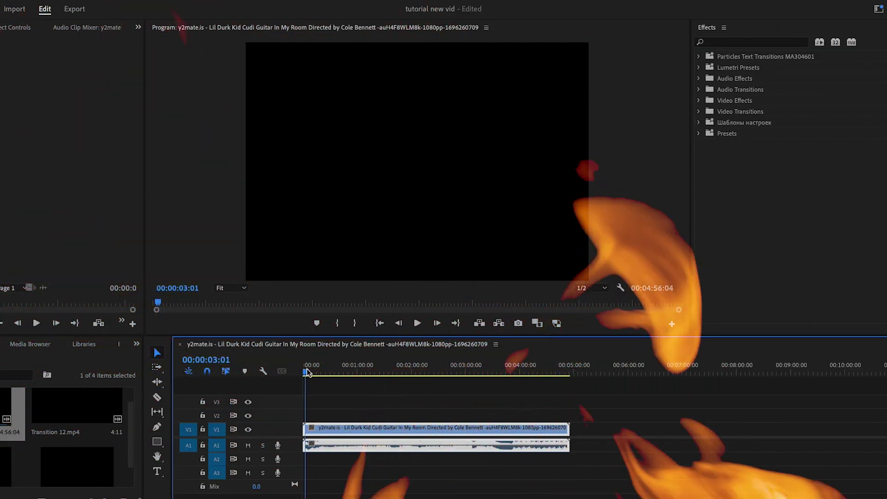
pyautogui.moveTo(307, 373); pyautogui.dragTo(322, 373)
pyautogui.click(248, 445)
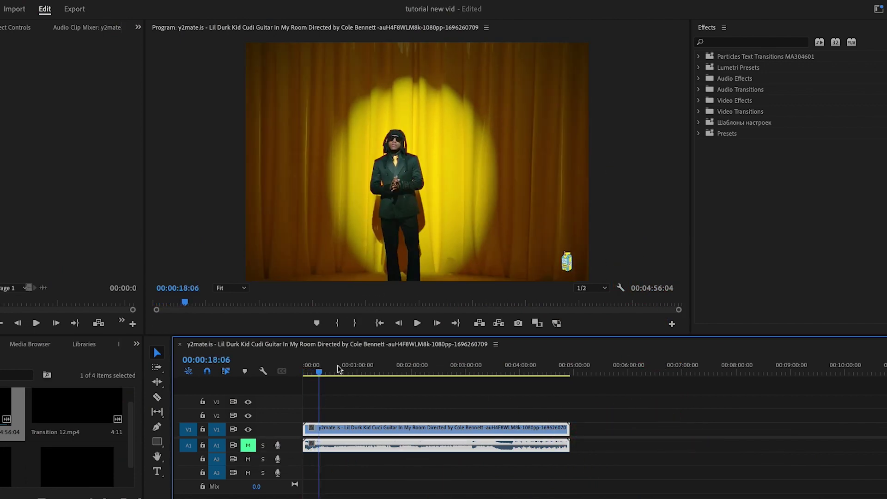
pyautogui.moveTo(323, 377); pyautogui.dragTo(427, 374)
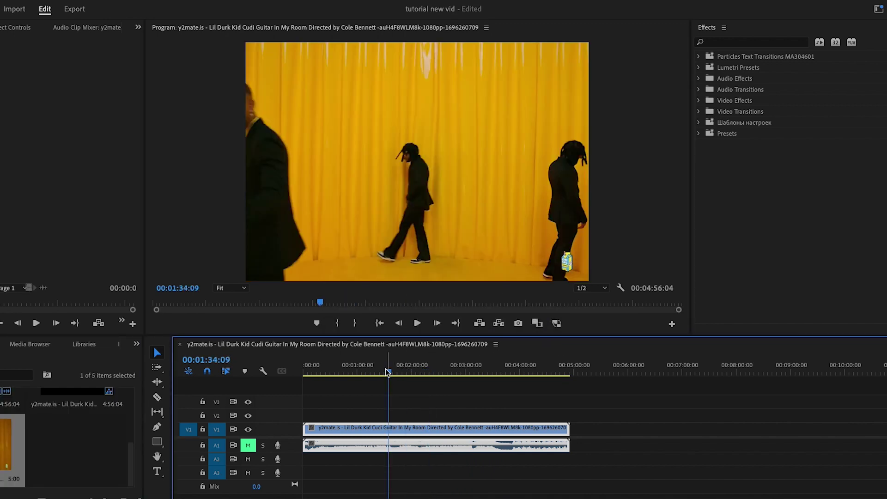
# Export still frames from several moments of the video, importing them into the project
pyautogui.moveTo(386, 375); pyautogui.dragTo(383, 375)
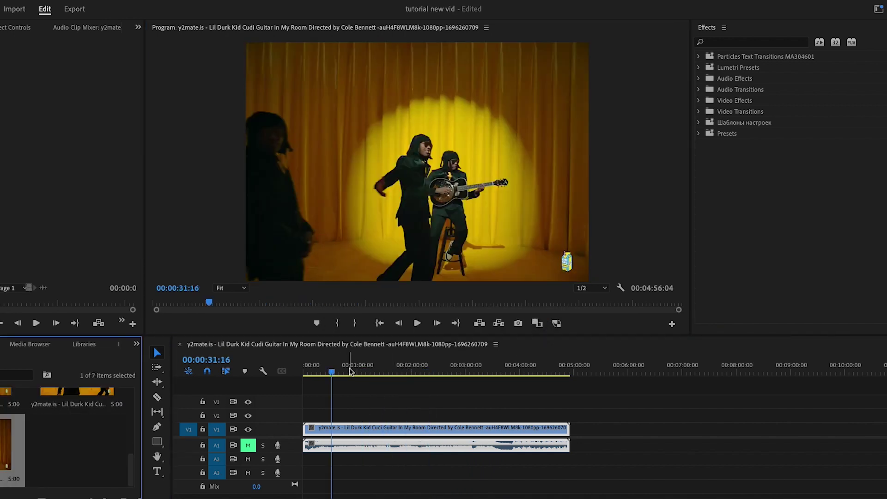
pyautogui.moveTo(332, 372); pyautogui.dragTo(340, 365)
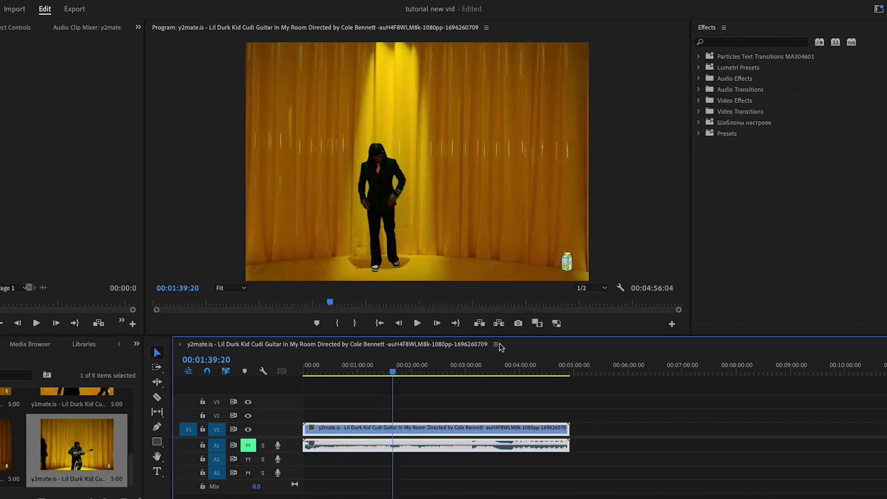
pyautogui.click(517, 322)
pyautogui.click(533, 312)
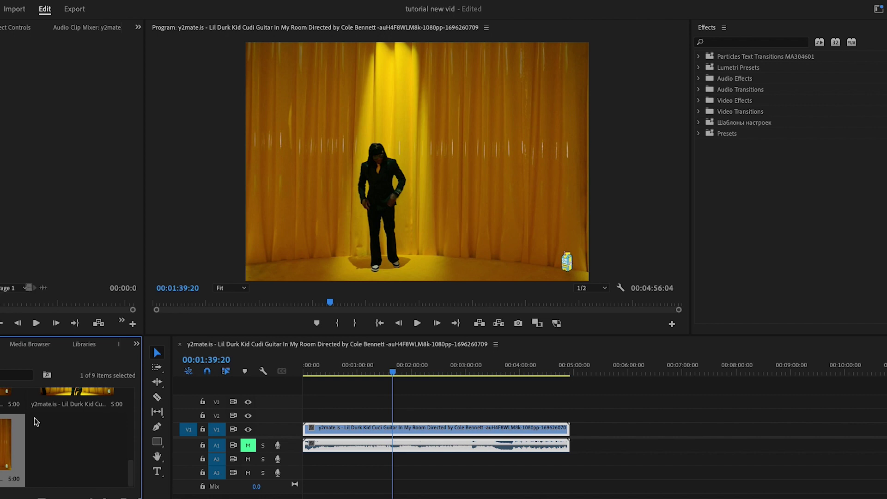
pyautogui.keyDown('ctrl'); pyautogui.click(64, 400); pyautogui.keyUp('ctrl')
# Select the exported stills in the Project panel and drop them onto track V2
pyautogui.keyDown('ctrl'); pyautogui.click(27, 397); pyautogui.keyUp('ctrl')
pyautogui.scroll(1, 38, 409)
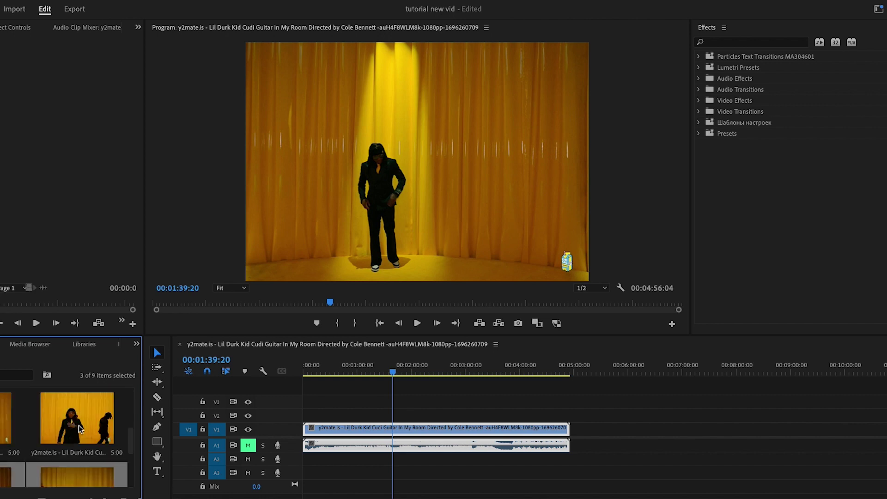
pyautogui.keyDown('ctrl'); pyautogui.click(80, 429); pyautogui.keyUp('ctrl')
pyautogui.keyDown('ctrl'); pyautogui.click(19, 429); pyautogui.keyUp('ctrl')
pyautogui.scroll(1, 21, 429)
pyautogui.moveTo(55, 435); pyautogui.dragTo(405, 415)
# Move the V2 stills clip later so it starts at the playhead near 00:02:41
pyautogui.scroll(3, 417, 464)
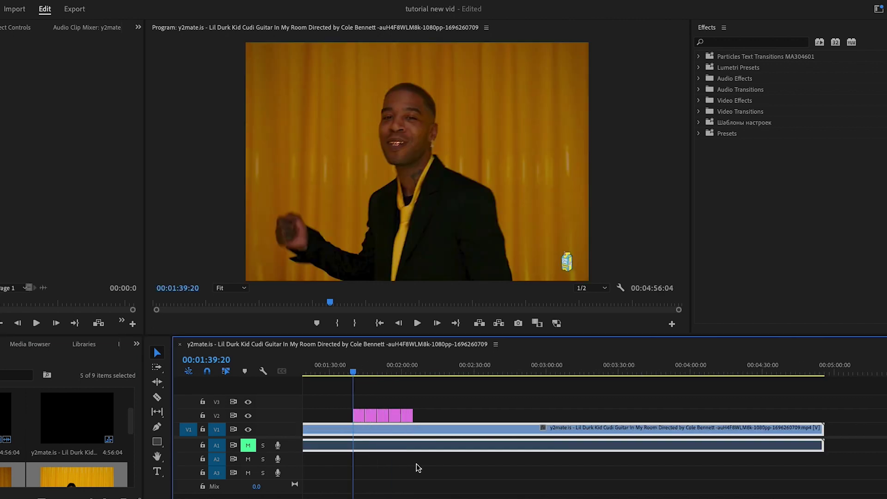
pyautogui.scroll(-5, 411, 439)
pyautogui.moveTo(406, 375); pyautogui.dragTo(409, 367)
pyautogui.moveTo(353, 404); pyautogui.dragTo(413, 417)
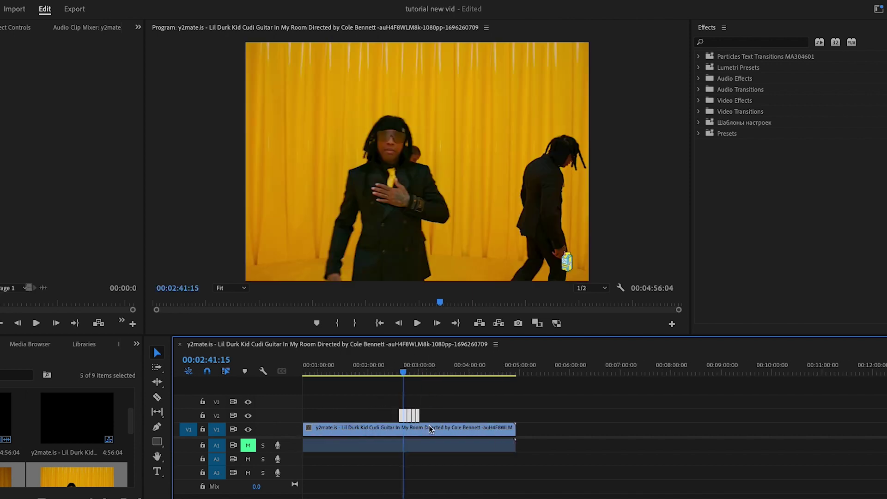
pyautogui.scroll(3, 370, 421)
pyautogui.scroll(5, 369, 421)
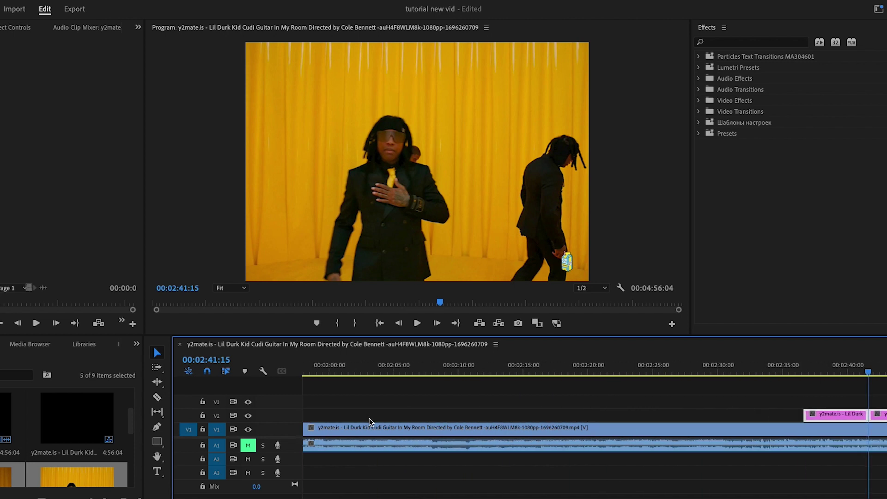
pyautogui.moveTo(622, 420); pyautogui.dragTo(672, 421)
pyautogui.scroll(-3, 672, 420)
pyautogui.scroll(5, 504, 429)
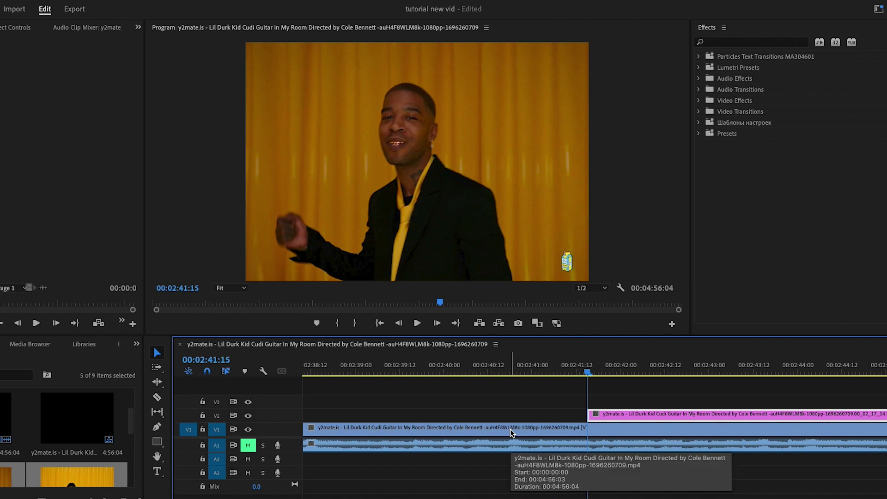
pyautogui.hotkey('shift', 'Right')
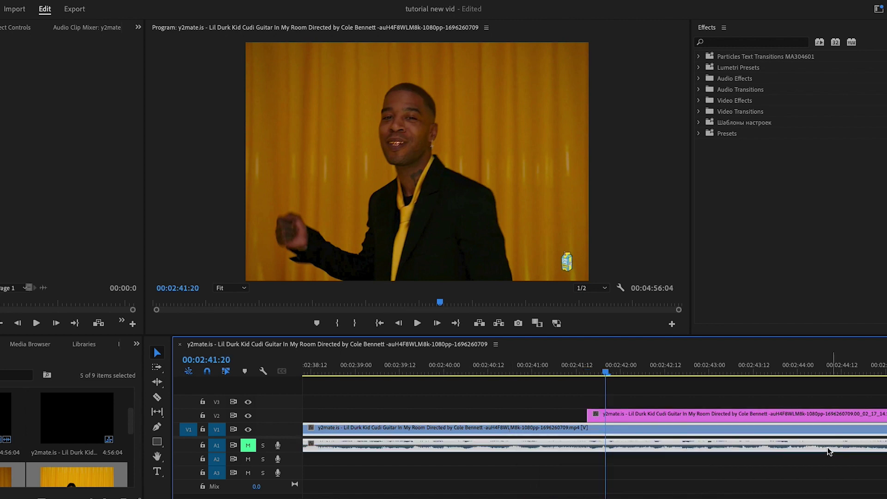
# Break the V2 stills into separate clips and move the next still up onto V4
pyautogui.scroll(-5, 726, 455)
pyautogui.hotkey('ctrl', 'z')
pyautogui.hotkey('ctrl', 'z')
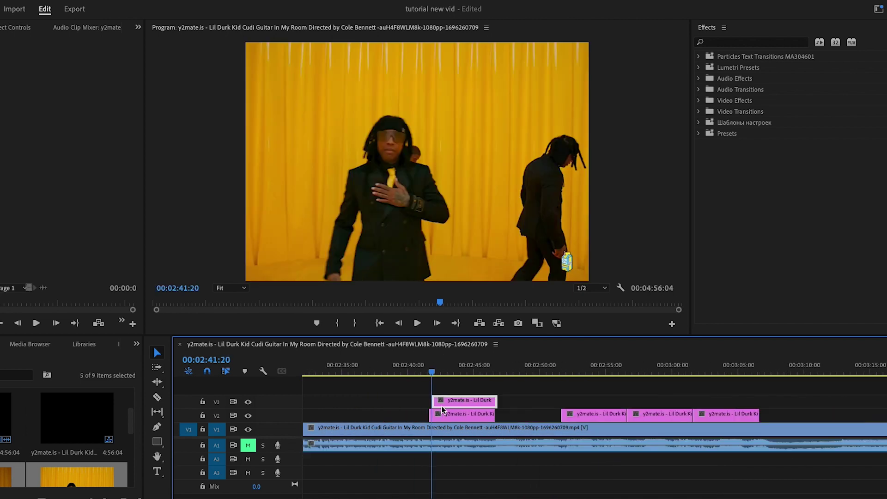
pyautogui.hotkey('shift', 'Right')
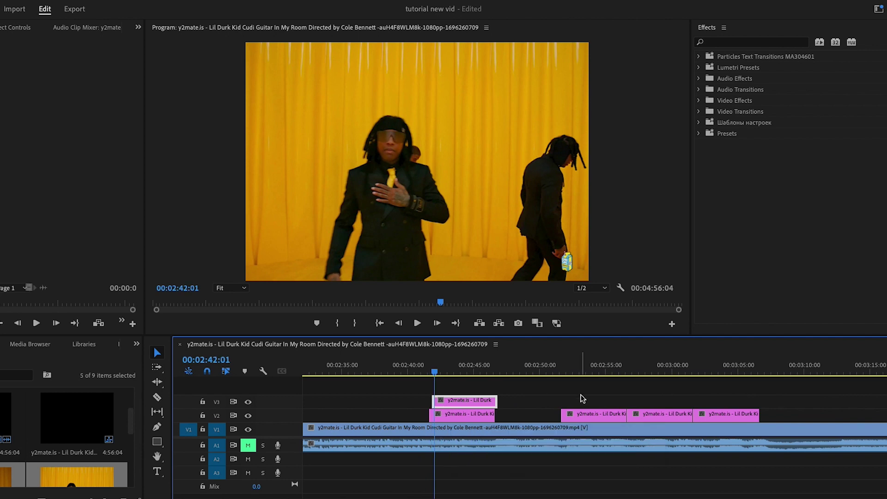
pyautogui.click(586, 416)
pyautogui.moveTo(586, 415); pyautogui.dragTo(449, 380)
# Rearrange the stacked still clips so they stagger around 00:02:43
pyautogui.scroll(3, 464, 422)
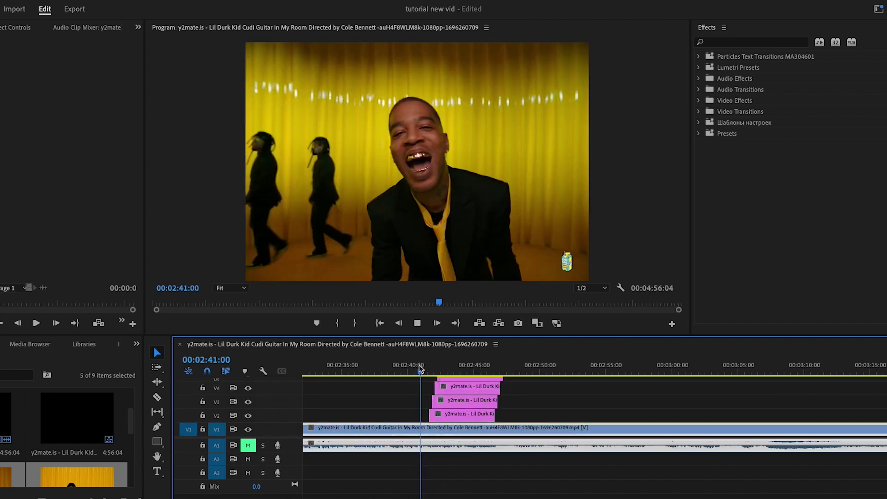
pyautogui.scroll(-3, 439, 404)
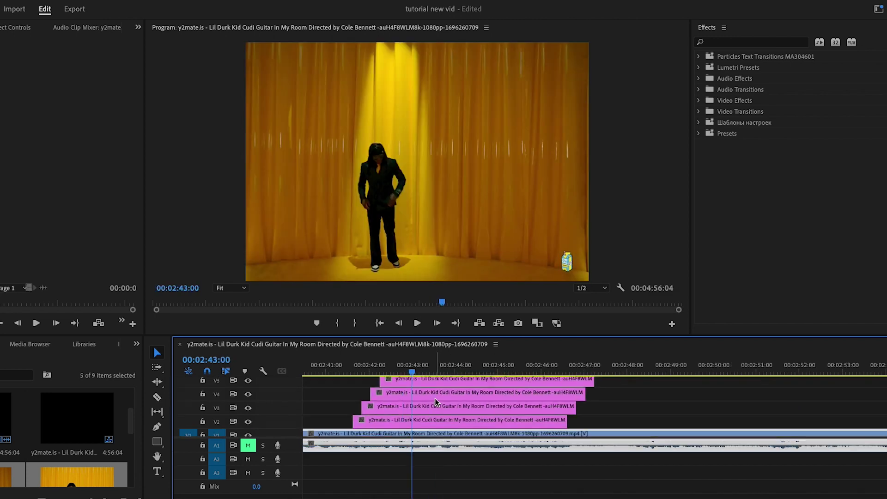
pyautogui.scroll(-3, 434, 402)
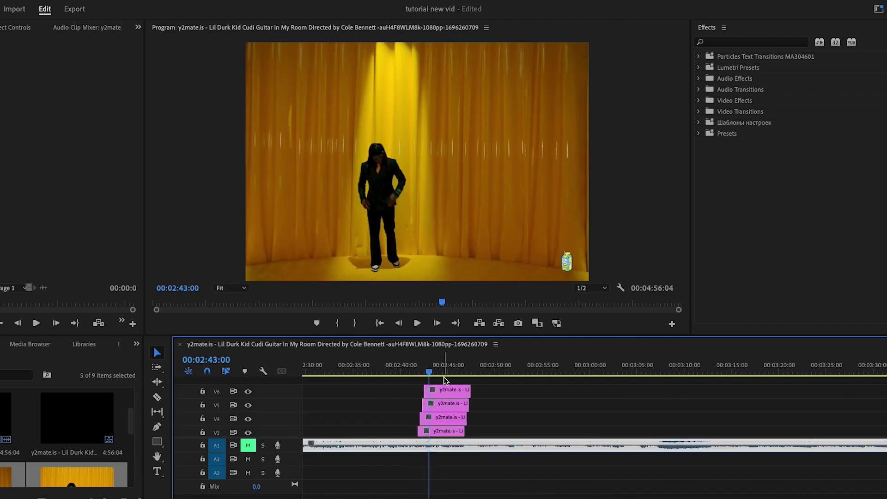
pyautogui.moveTo(439, 391); pyautogui.dragTo(454, 427)
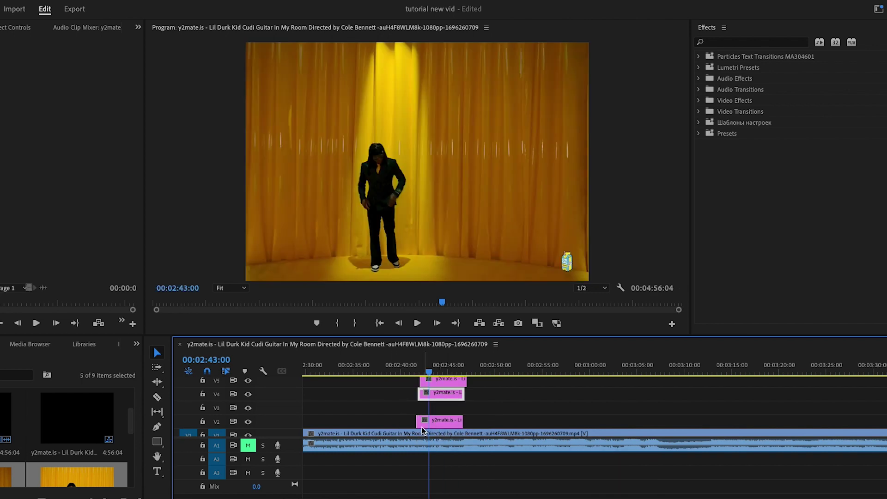
pyautogui.scroll(1, 422, 429)
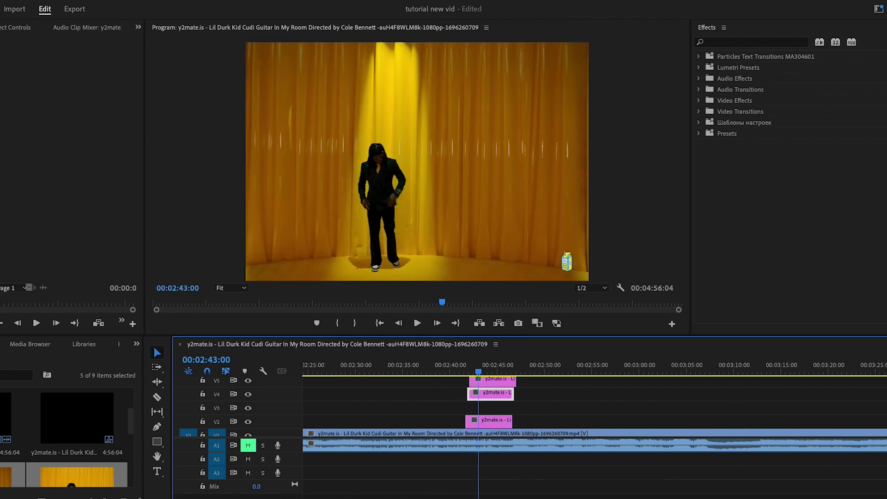
pyautogui.press('super+Tab')
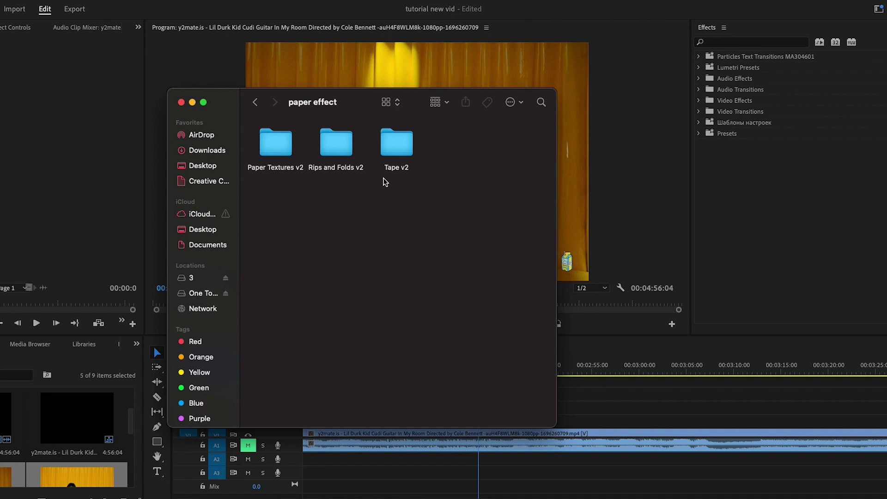
# Browse the paper effect folder and open the Rips and Folds v2 folder
pyautogui.doubleClick(277, 147)
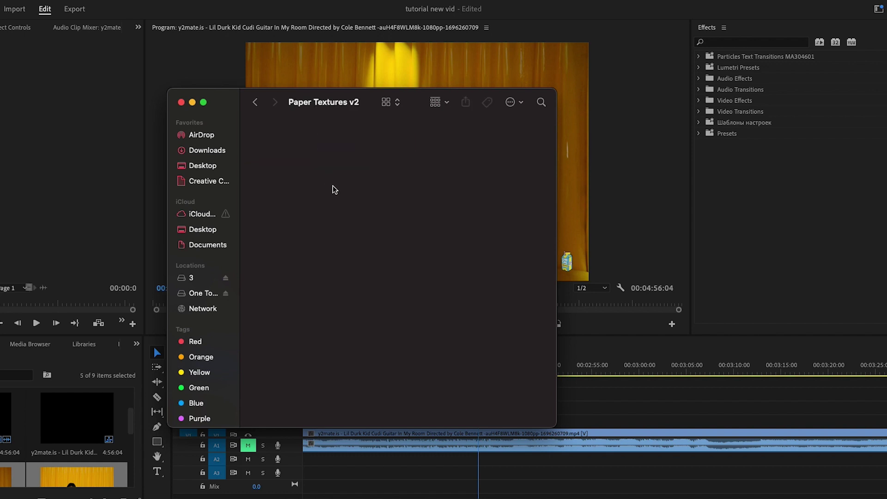
pyautogui.click(255, 101)
pyautogui.doubleClick(336, 138)
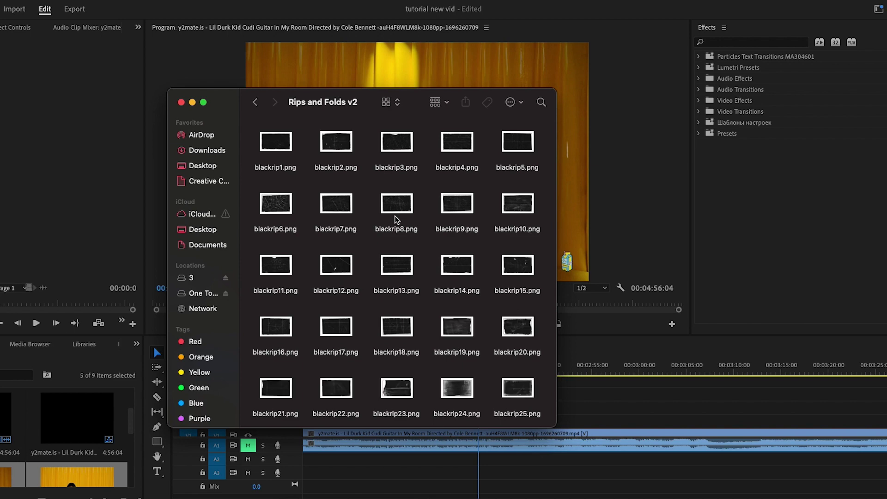
# Find blackrip35.png and drag it onto track V3 above the still
pyautogui.scroll(-10, 396, 219)
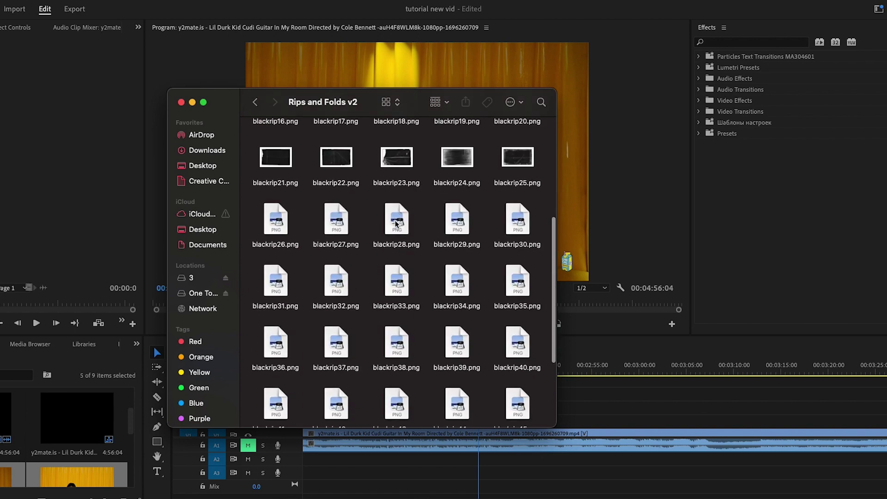
pyautogui.scroll(-1, 395, 225)
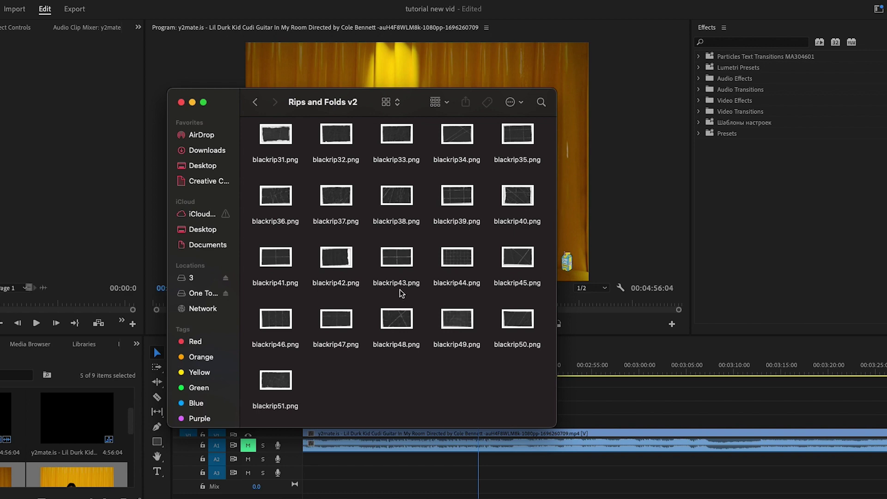
pyautogui.scroll(5, 398, 291)
pyautogui.scroll(3, 400, 290)
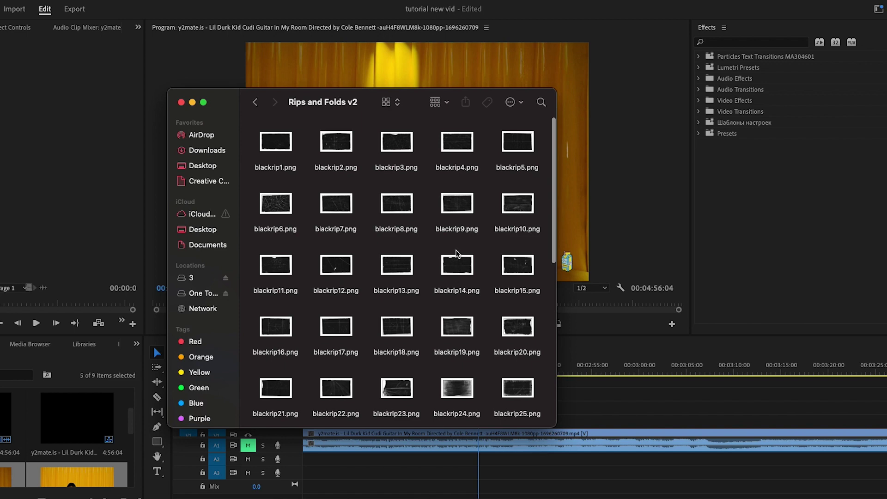
pyautogui.scroll(-3, 452, 258)
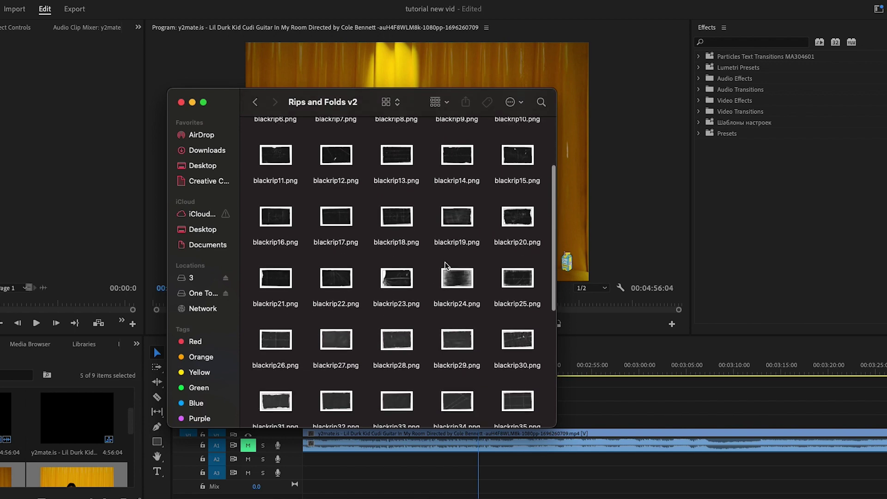
pyautogui.scroll(-2, 444, 265)
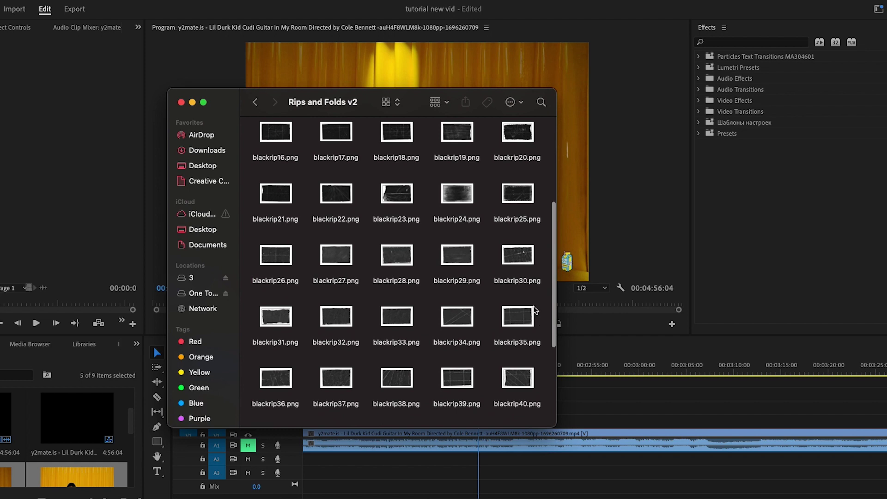
pyautogui.moveTo(535, 310); pyautogui.dragTo(488, 410)
# At 00:02:41:17, apply Scale to Frame Size to the blackrip35.png clip
pyautogui.scroll(6, 504, 356)
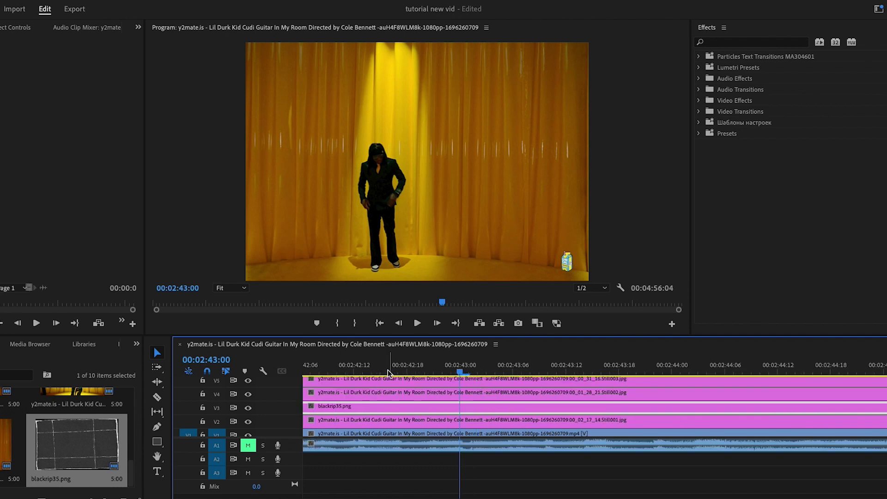
pyautogui.click(348, 362)
pyautogui.scroll(2, 465, 432)
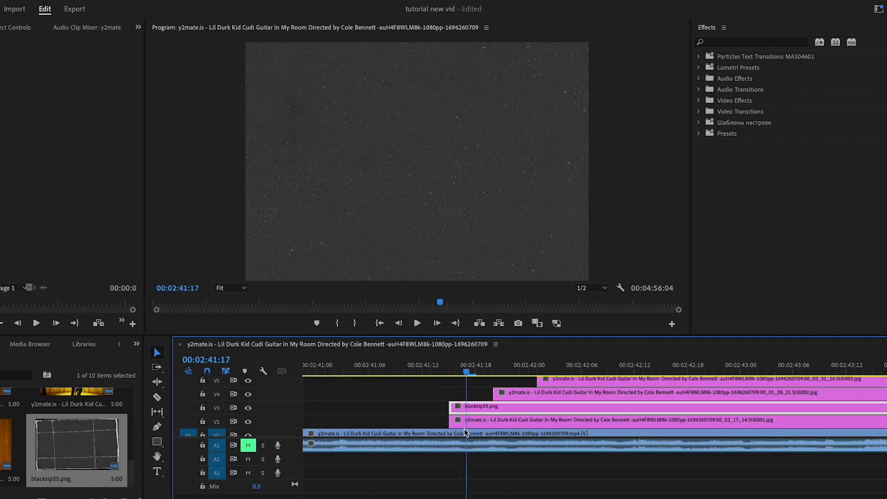
pyautogui.rightClick(482, 409)
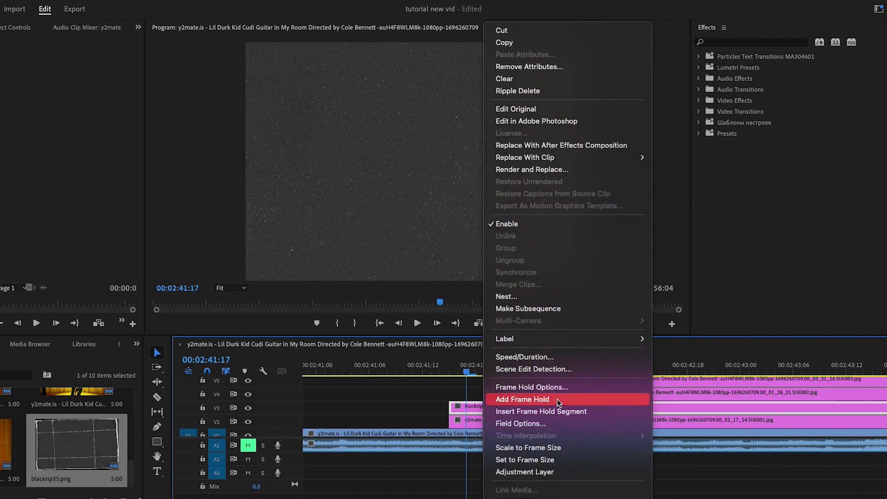
pyautogui.click(558, 448)
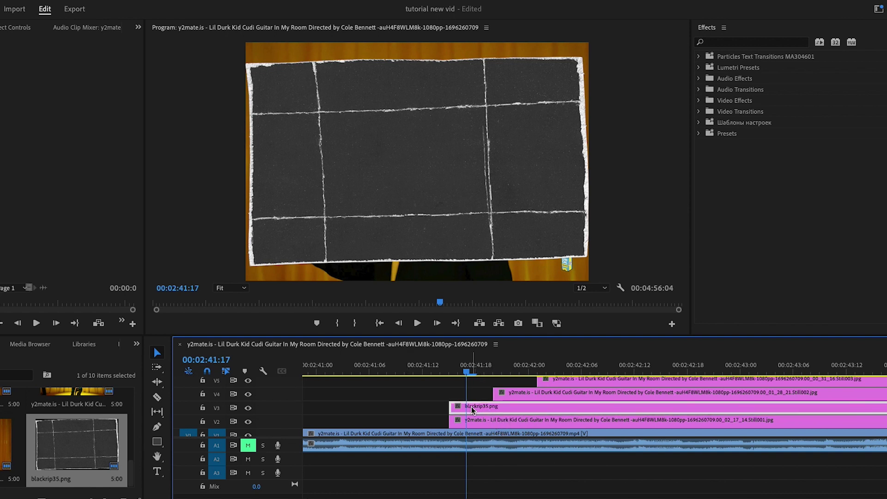
# Set blackrip35.png's Blend Mode to Screen and raise its Position Y to 416
pyautogui.click(13, 37)
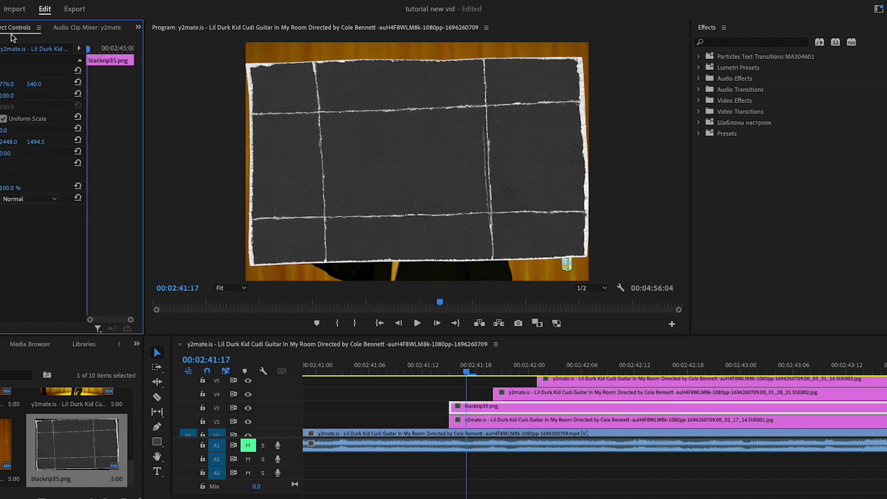
pyautogui.click(24, 198)
pyautogui.click(37, 310)
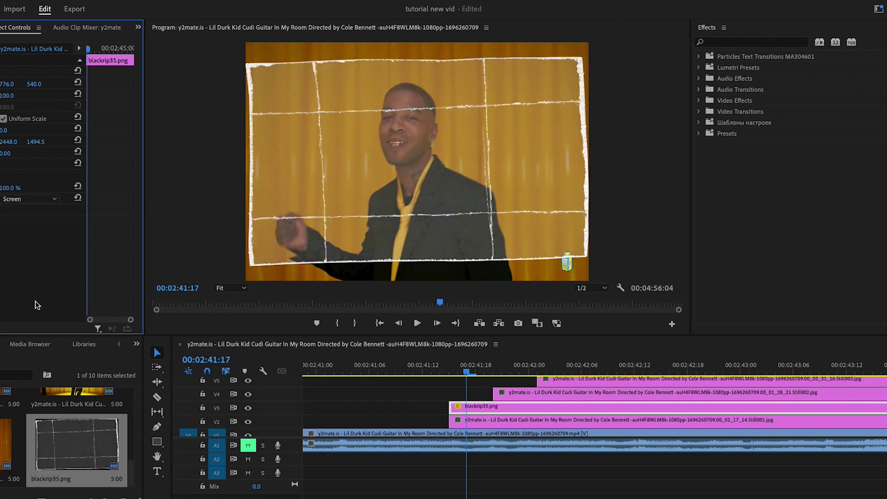
pyautogui.moveTo(35, 88)
pyautogui.mouseDown()
pyautogui.moveTo(4, 88)
pyautogui.moveTo(39, 83)
pyautogui.mouseUp()
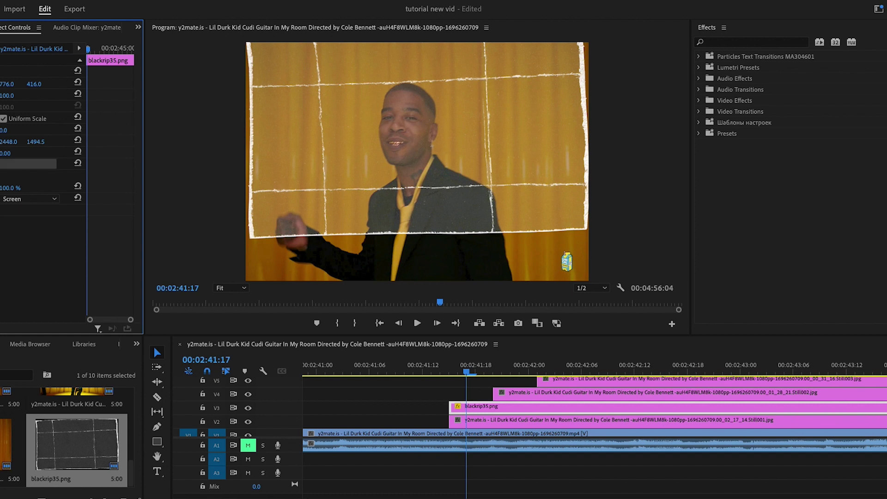
# Nest the still and torn-paper overlay into Nested Sequence 09
pyautogui.rightClick(491, 427)
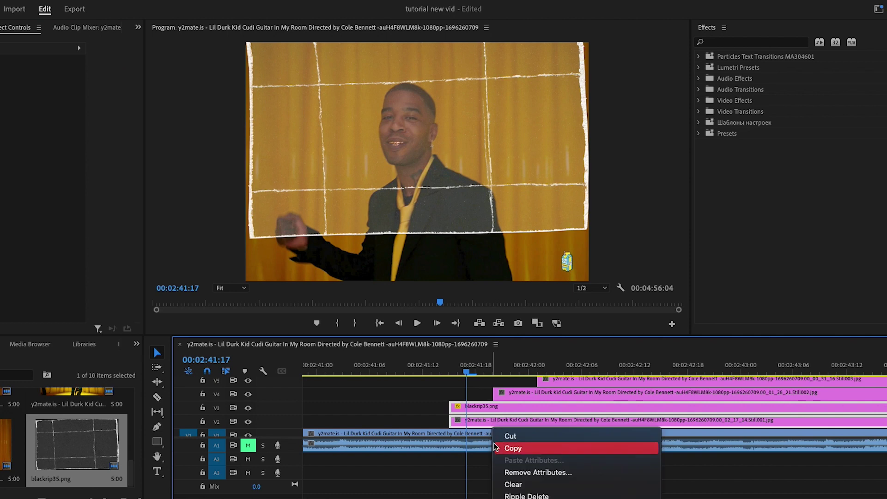
pyautogui.scroll(-5, 521, 473)
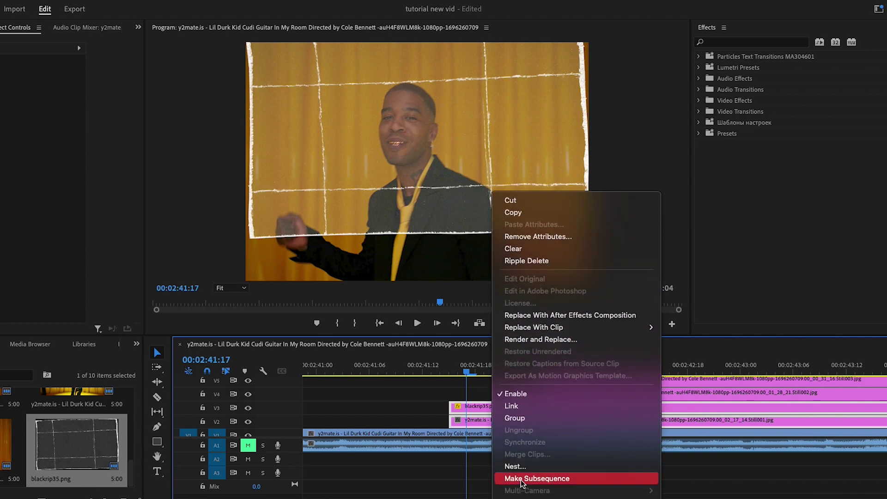
pyautogui.click(515, 466)
pyautogui.click(465, 276)
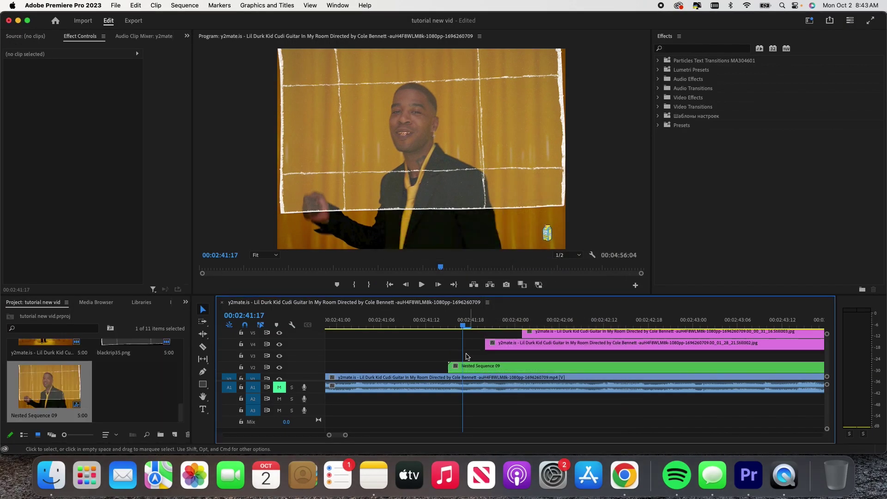
# Start a pen opacity mask on Nested Sequence 09 with its first point on the paper's top edge
pyautogui.click(468, 370)
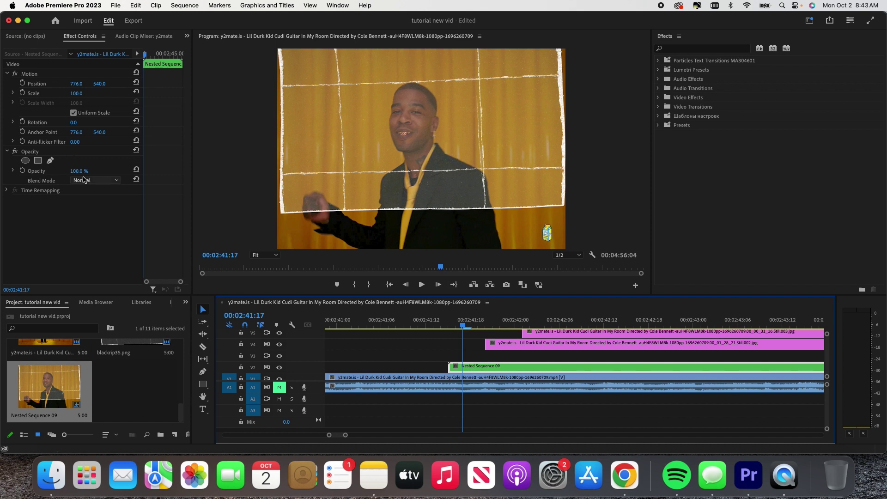
pyautogui.click(50, 161)
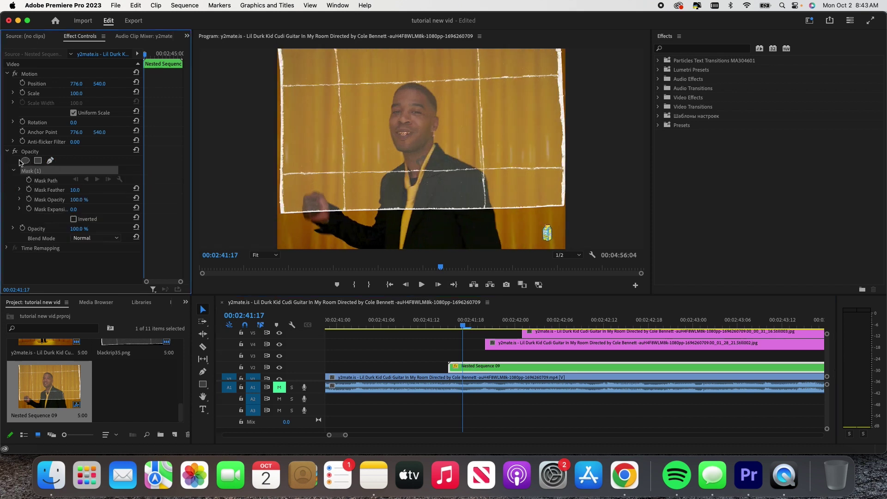
pyautogui.click(339, 84)
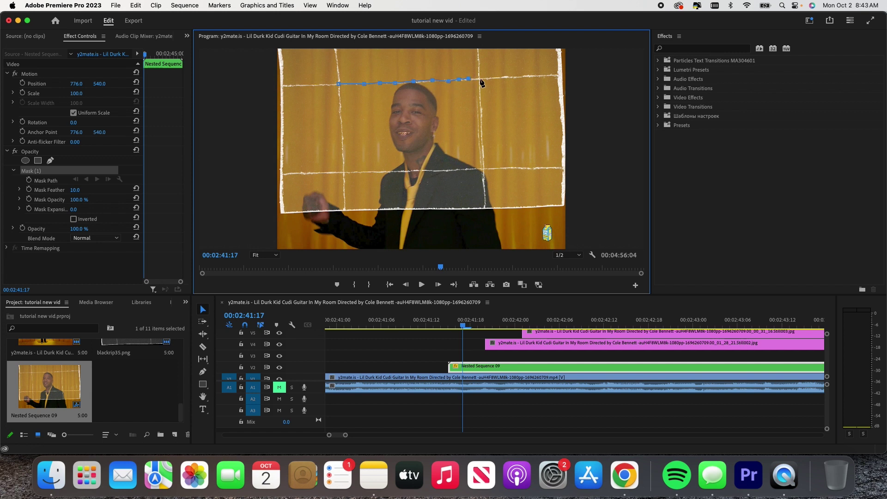
# Trace the mask along the torn piece's bottom and left edges, closing it at the first point
pyautogui.click(484, 169)
pyautogui.click(434, 170)
pyautogui.click(423, 169)
pyautogui.click(403, 170)
pyautogui.click(380, 171)
pyautogui.click(360, 172)
pyautogui.click(344, 171)
pyautogui.click(343, 141)
pyautogui.click(340, 106)
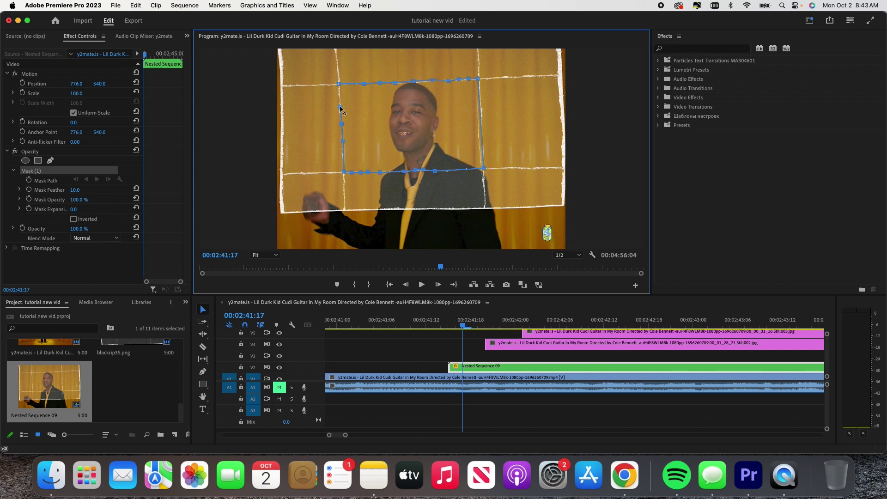
pyautogui.click(339, 85)
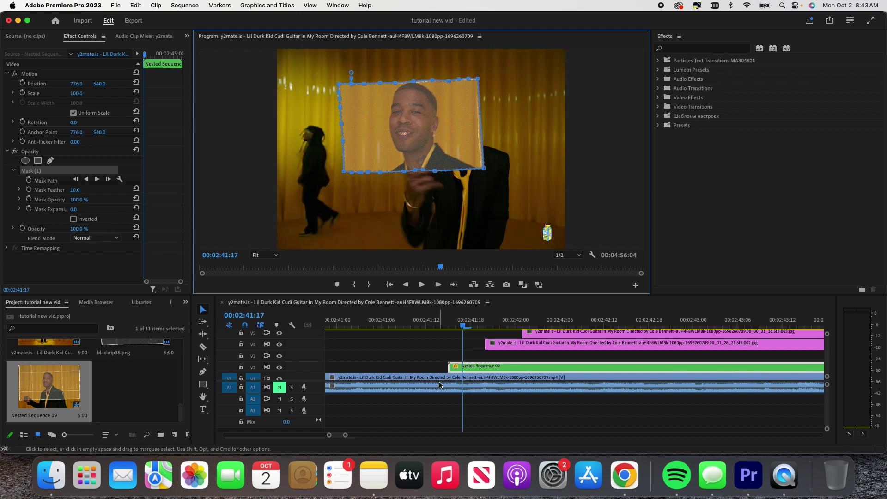
# Keep Mask Feather at 0 and shift the masked still right to Position X 996
pyautogui.click(440, 364)
pyautogui.click(461, 365)
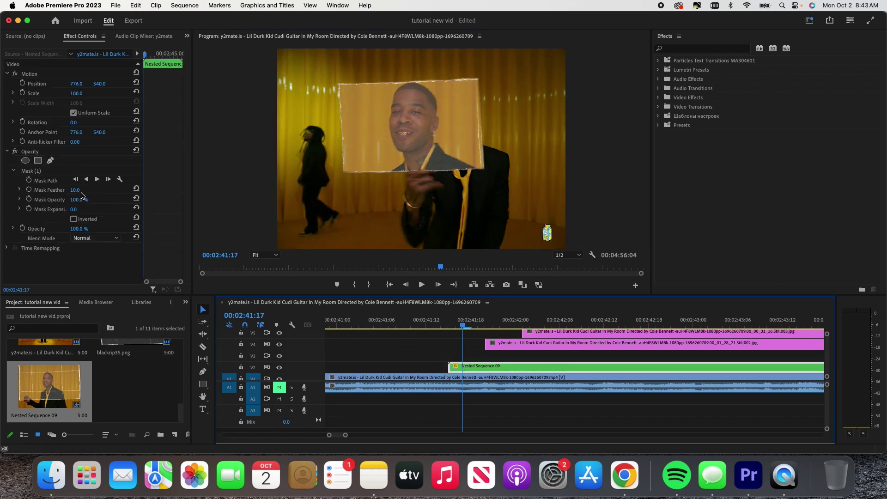
pyautogui.moveTo(75, 190); pyautogui.dragTo(78, 190)
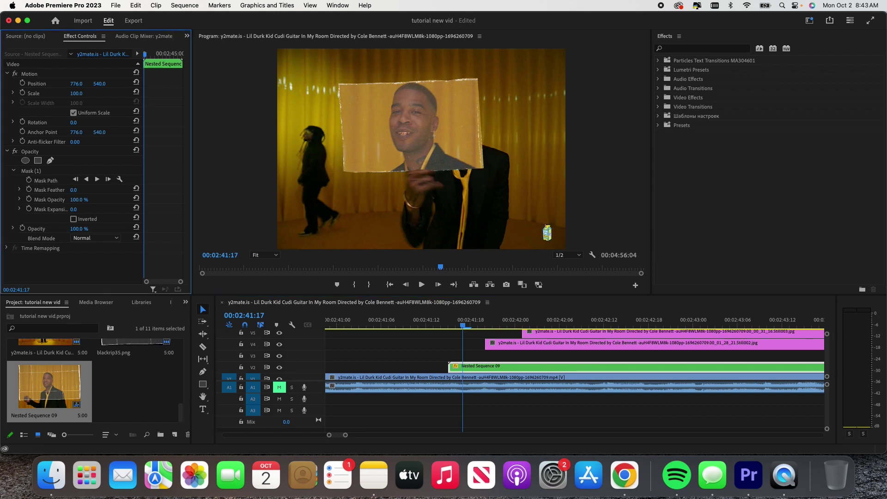
pyautogui.click(437, 346)
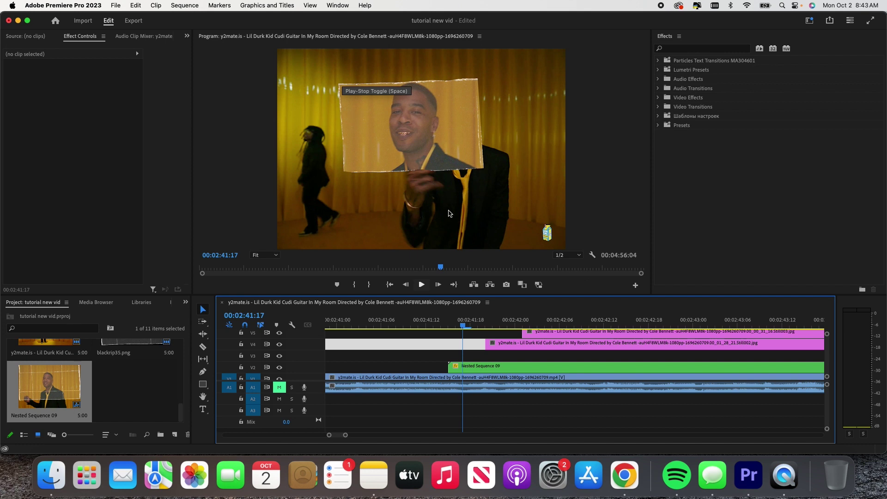
pyautogui.click(475, 366)
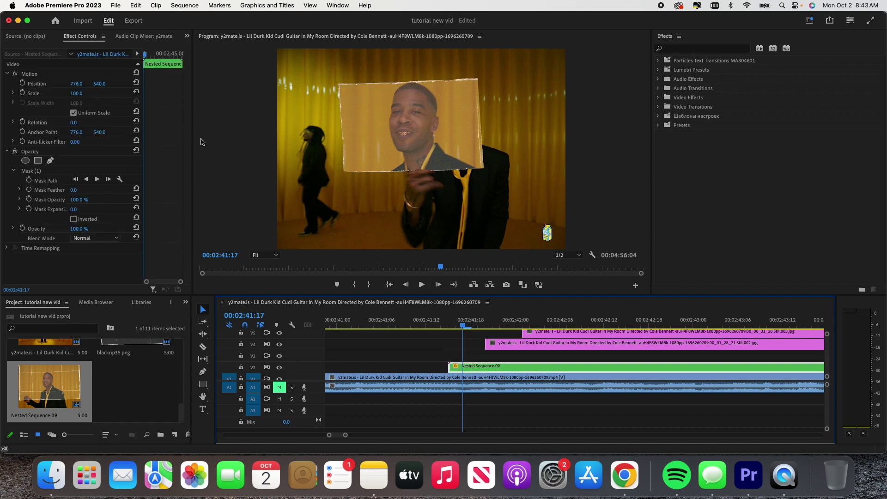
pyautogui.moveTo(77, 87); pyautogui.dragTo(103, 87)
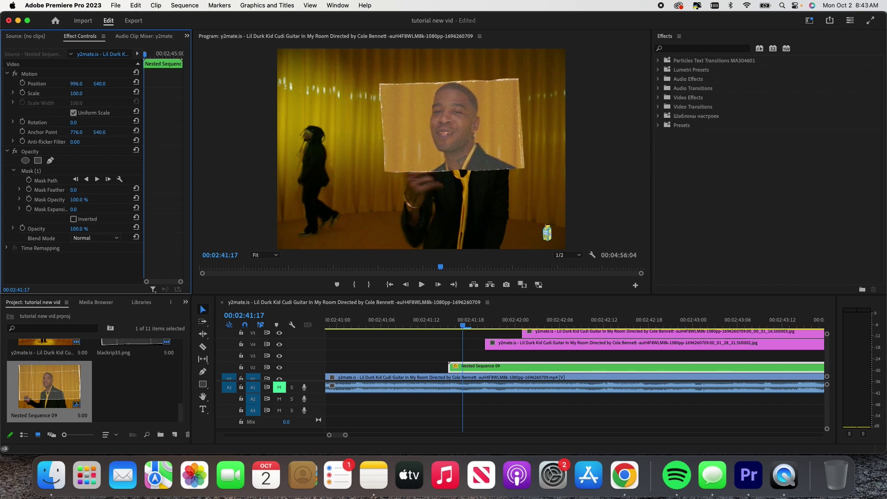
pyautogui.moveTo(444, 329); pyautogui.dragTo(519, 345)
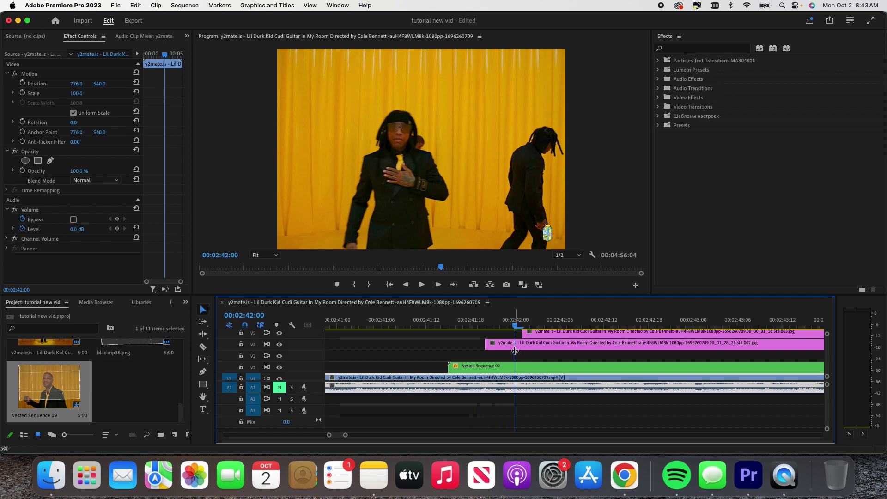
pyautogui.click(519, 344)
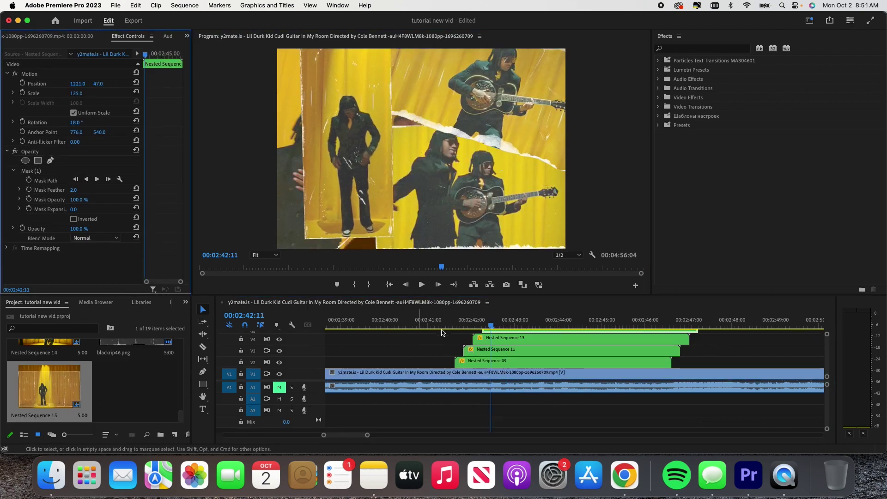
# Play back the three-still torn-paper collage from 00:02:41:07
pyautogui.click(440, 323)
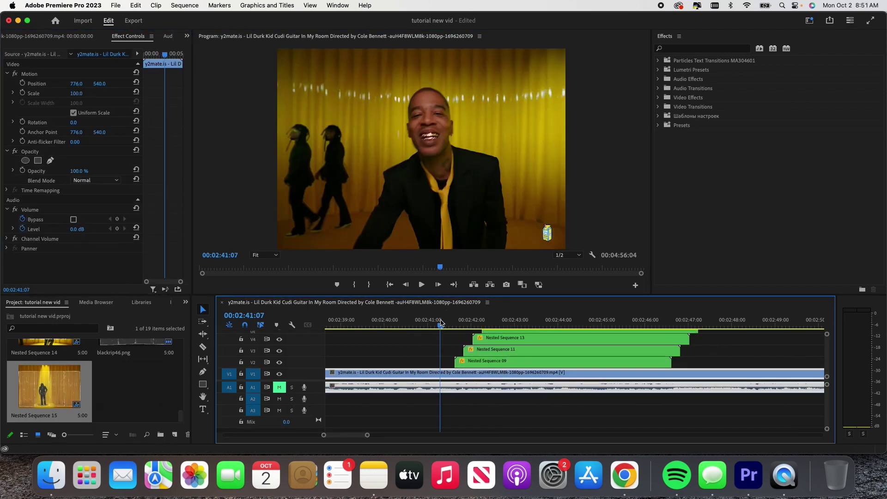
pyautogui.press('space')
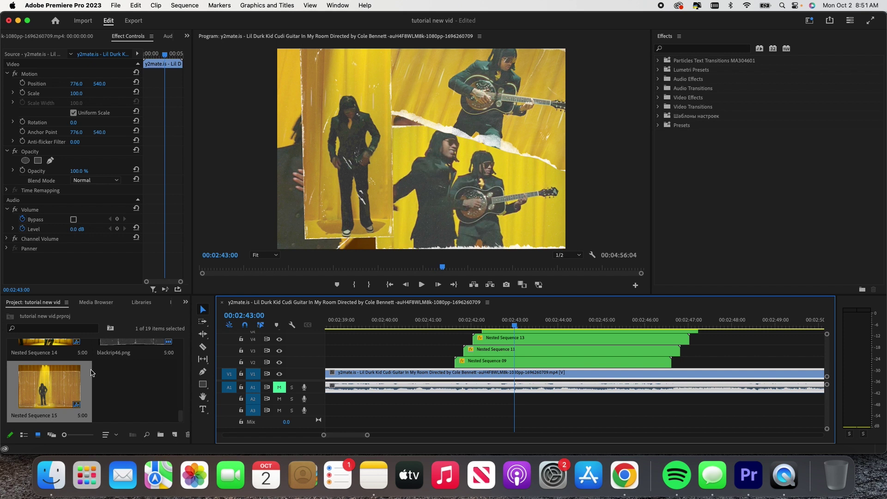
pyautogui.scroll(10, 97, 372)
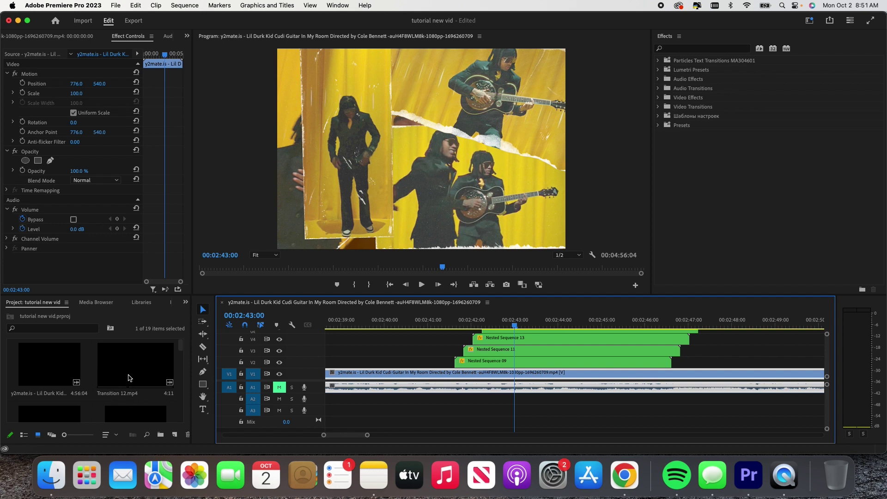
# Place Transition 12.mp4 on V7 at the playhead above Nested Sequence 15
pyautogui.scroll(-1, 505, 350)
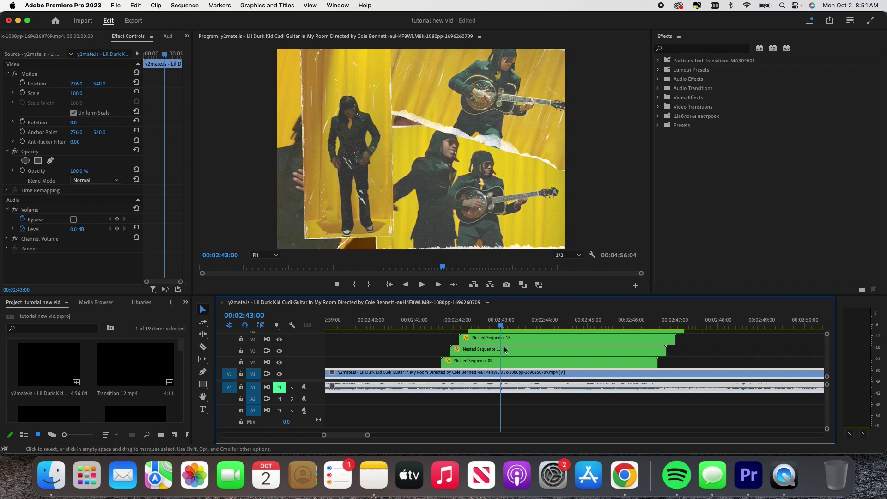
pyautogui.scroll(5, 505, 350)
pyautogui.moveTo(135, 365); pyautogui.dragTo(505, 368)
pyautogui.scroll(-5, 504, 369)
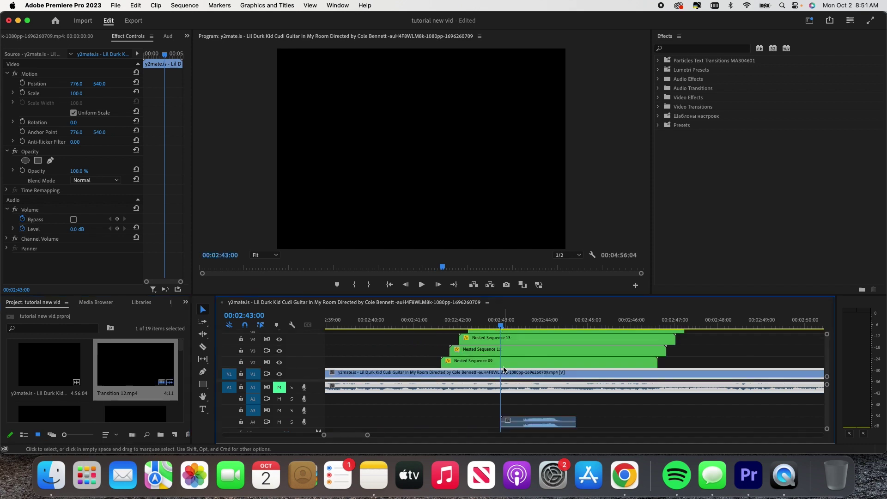
pyautogui.scroll(5, 519, 365)
pyautogui.hotkey('shift', '2')
pyautogui.click(527, 364)
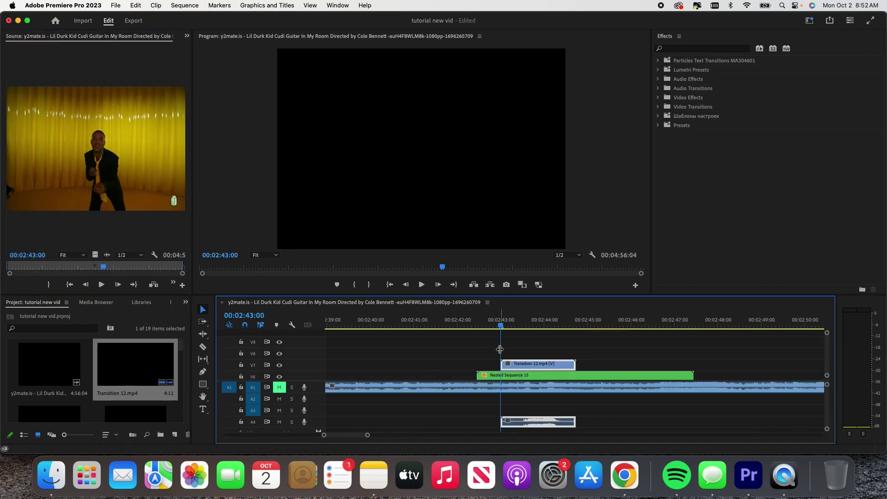
# Undo the accidental music-video deletion, trim Transition 12.mp4's start slightly later, and preview it
pyautogui.press('Right')
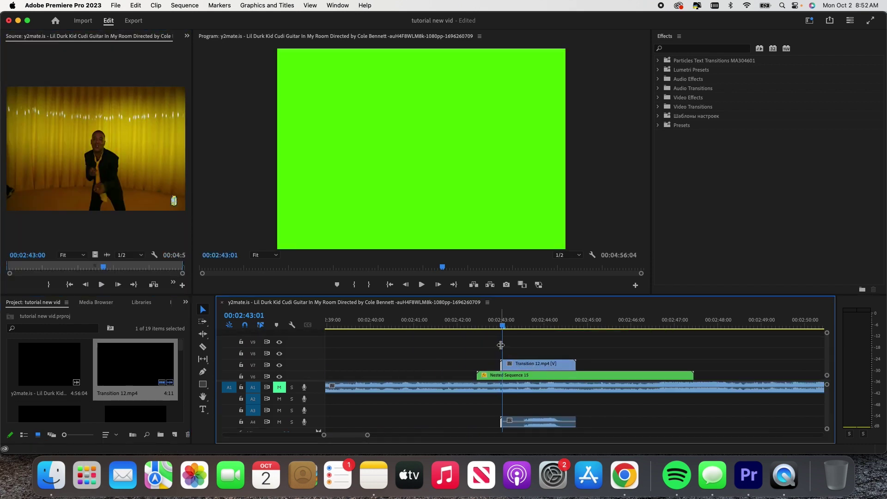
pyautogui.press('Delete')
pyautogui.scroll(-5, 505, 363)
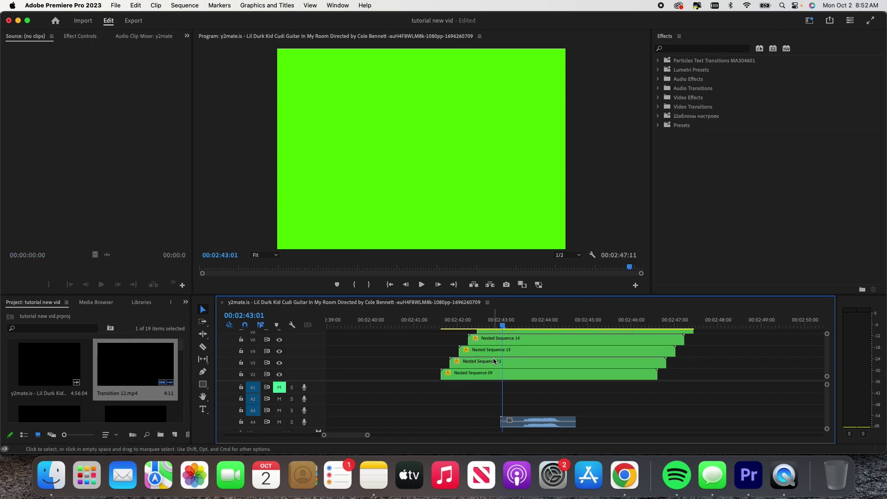
pyautogui.press('super+z')
pyautogui.scroll(5, 493, 360)
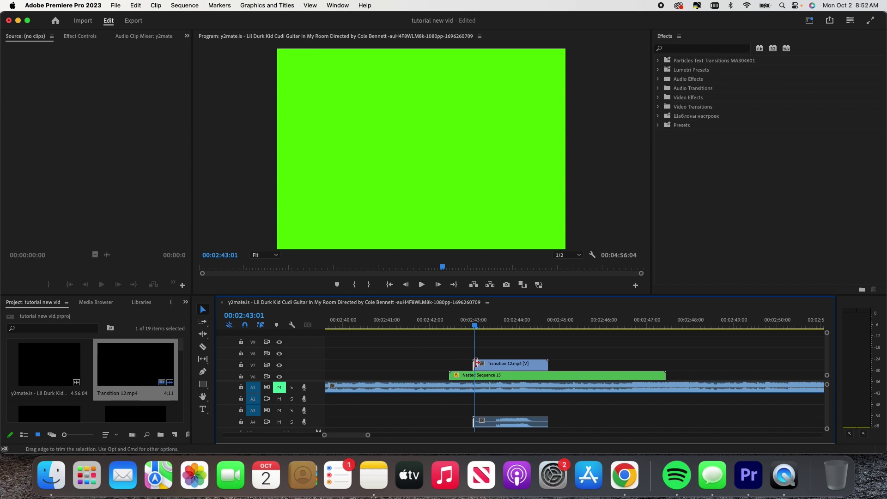
pyautogui.moveTo(476, 363); pyautogui.dragTo(478, 363)
pyautogui.press('space')
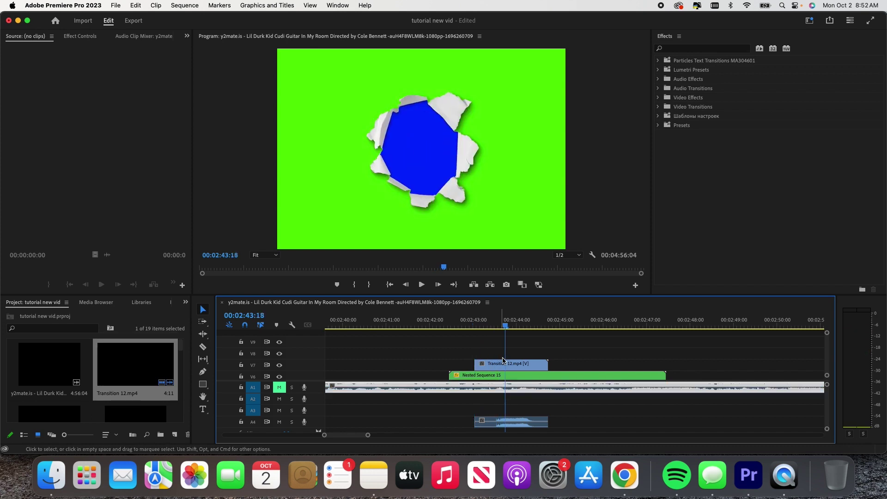
pyautogui.click(503, 360)
# Apply Ultra Key to Transition 12.mp4 and eyedropper its green background as the Key Color
pyautogui.click(690, 47)
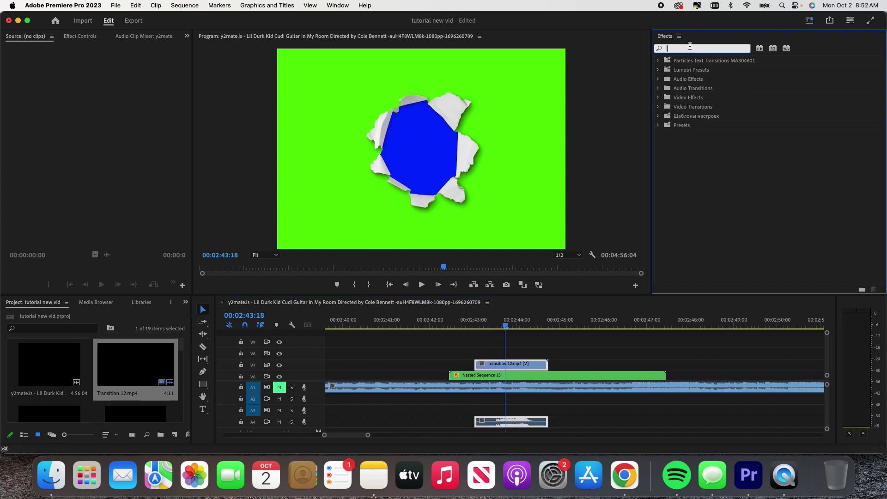
pyautogui.write('ultra')
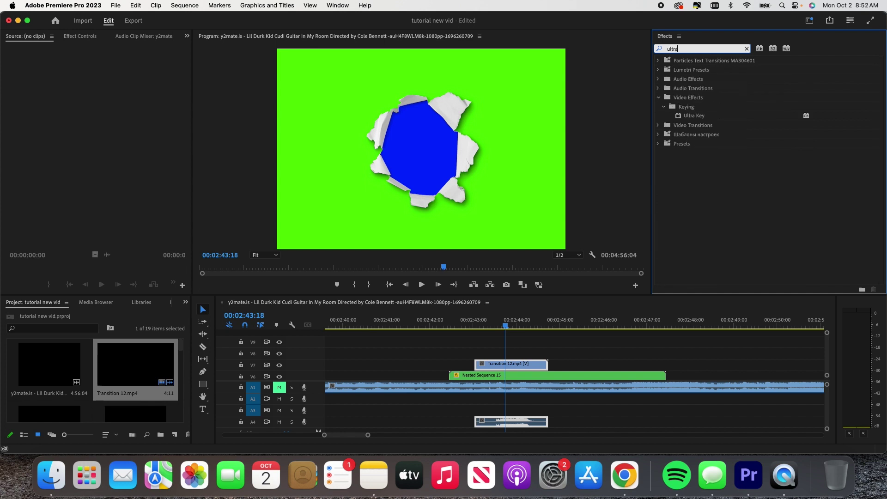
pyautogui.moveTo(692, 116); pyautogui.dragTo(511, 365)
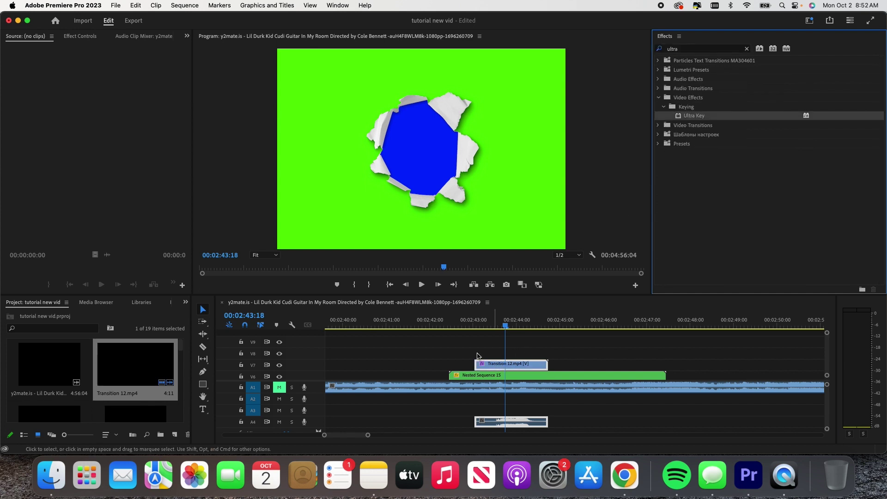
pyautogui.click(80, 36)
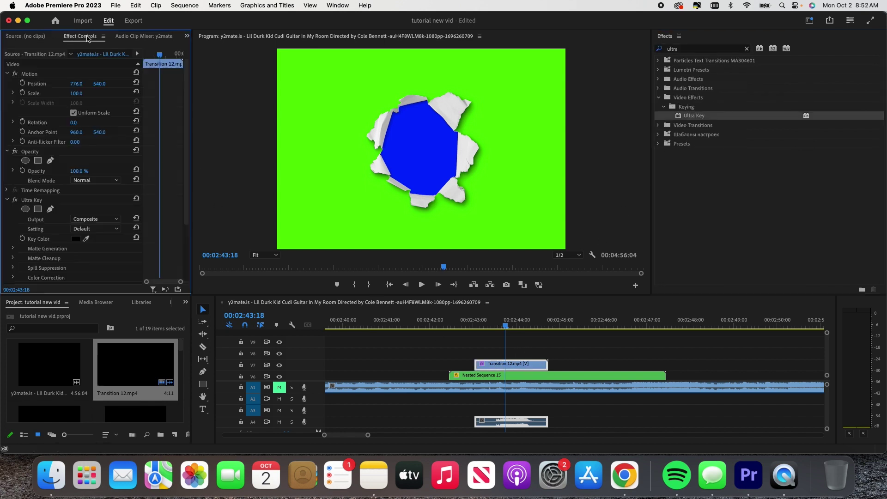
pyautogui.click(87, 238)
pyautogui.click(360, 88)
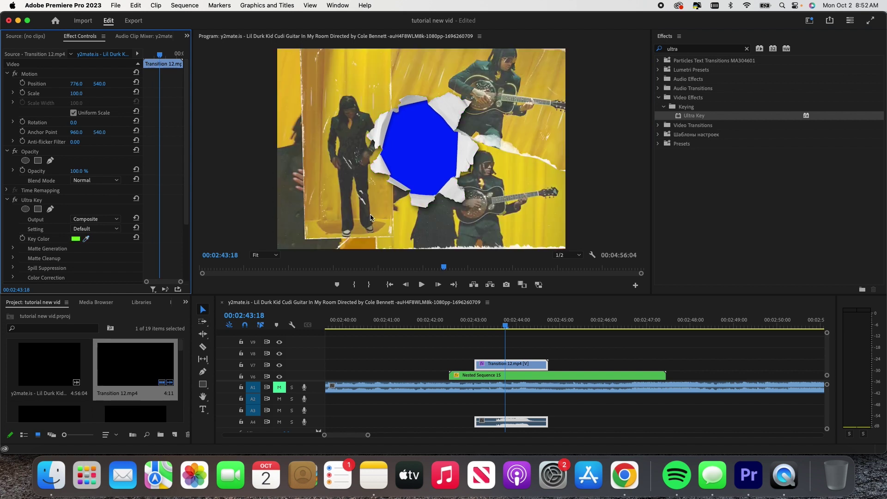
pyautogui.scroll(-3, 479, 340)
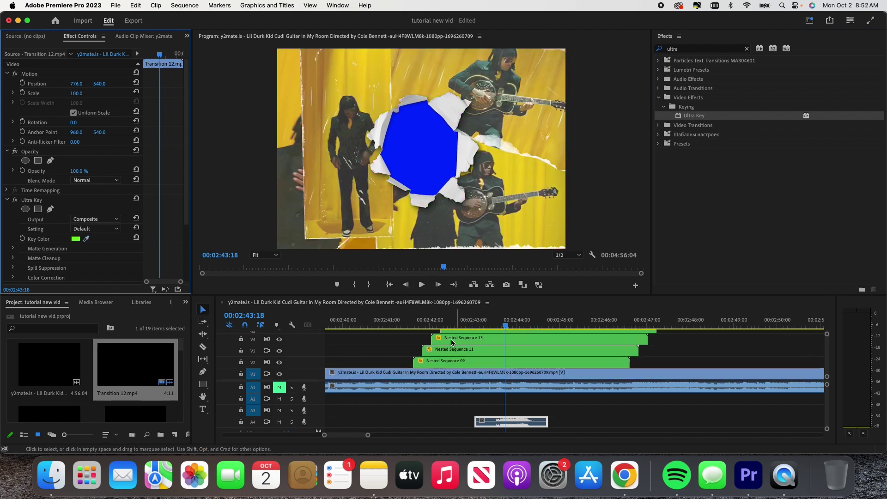
pyautogui.click(445, 325)
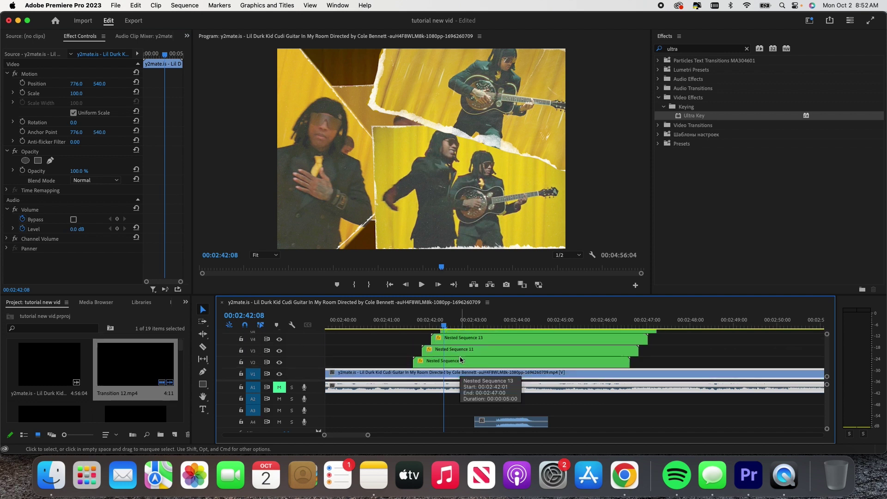
# Split the guitar music video on V1 just before 00:02:42, where Nested Sequence 09 begins
pyautogui.press('c')
pyautogui.click(412, 372)
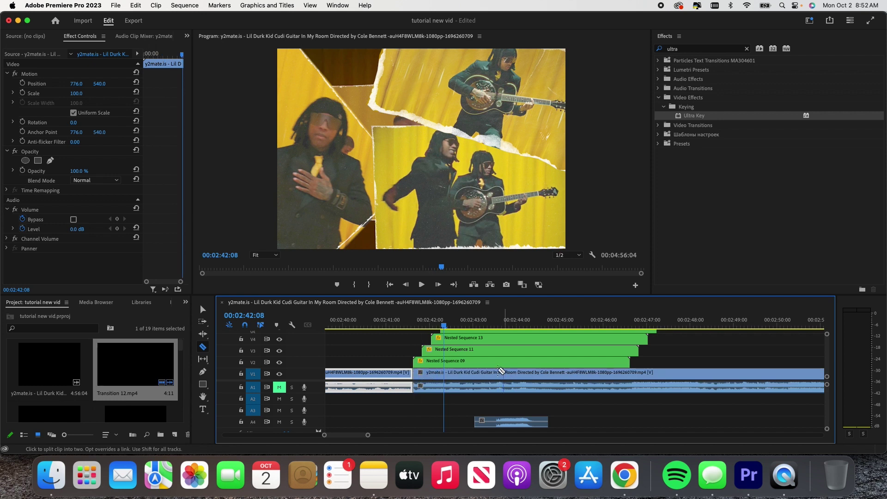
pyautogui.scroll(5, 500, 371)
pyautogui.moveTo(449, 320)
pyautogui.mouseDown()
pyautogui.moveTo(467, 322)
pyautogui.moveTo(451, 324)
pyautogui.mouseUp()
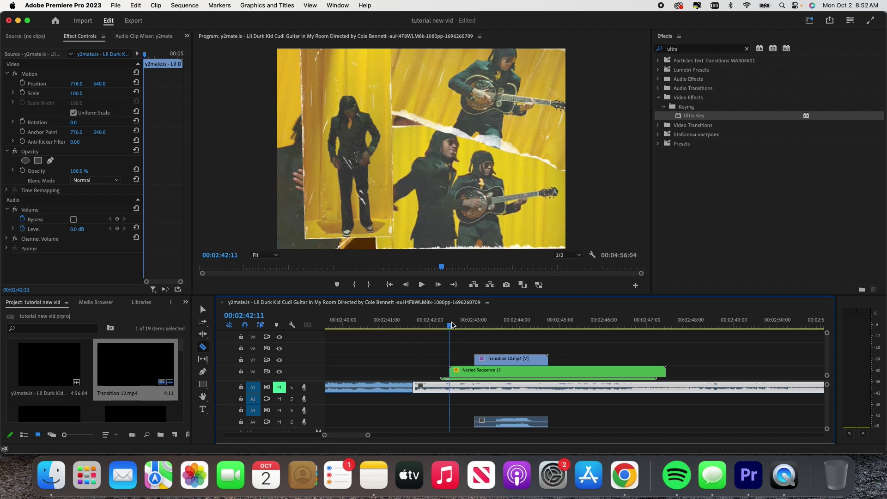
pyautogui.hotkey('shift', 'Right')
pyautogui.hotkey('shift', 'Right')
pyautogui.press('v')
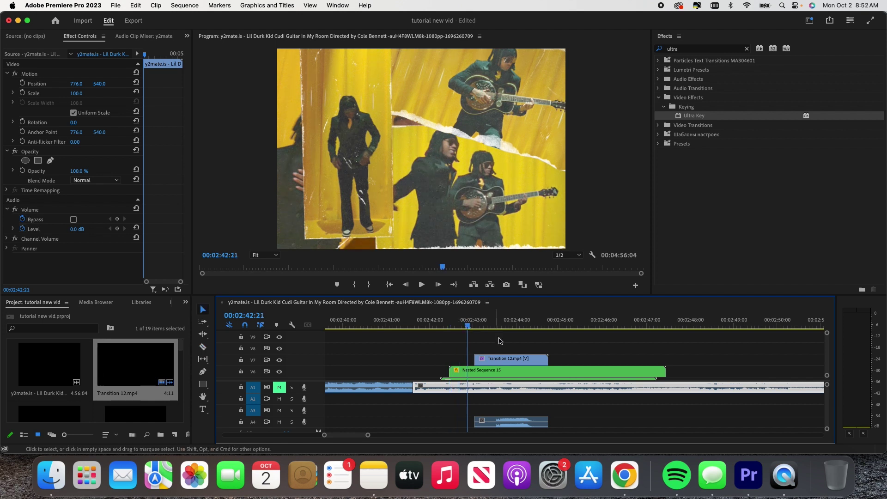
# Play back the collage and scrub the preview from 00:02:42:11 to 00:02:42:21
pyautogui.scroll(-3, 461, 360)
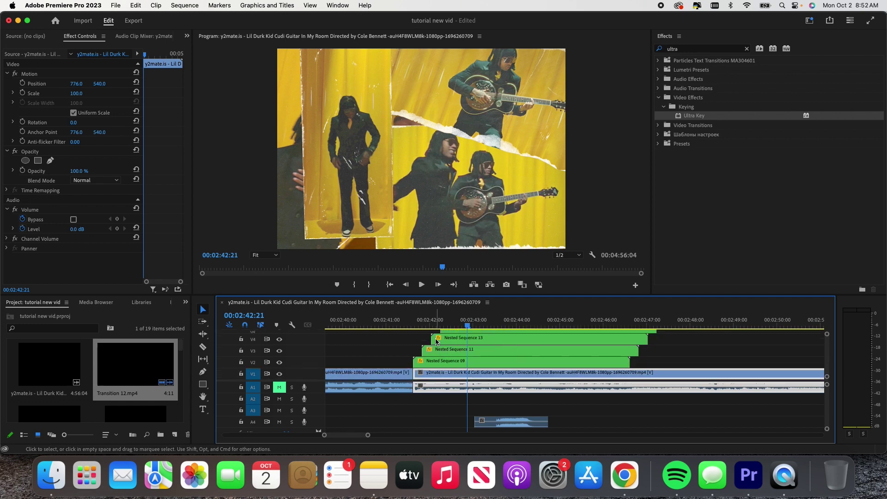
pyautogui.click(413, 324)
pyautogui.press('space')
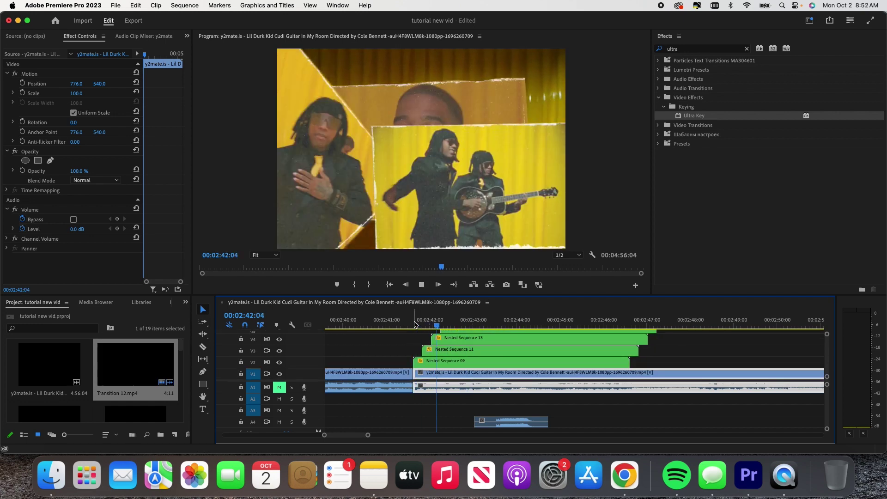
pyautogui.press('space')
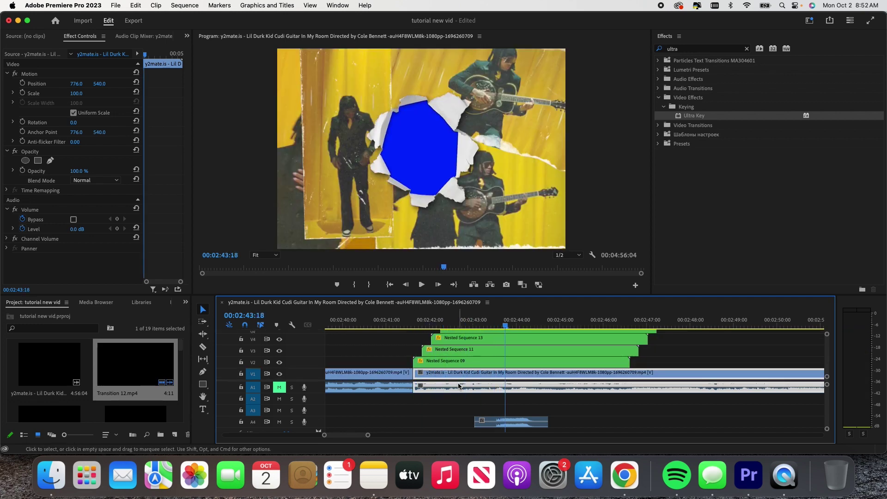
pyautogui.scroll(3, 468, 347)
pyautogui.click(449, 324)
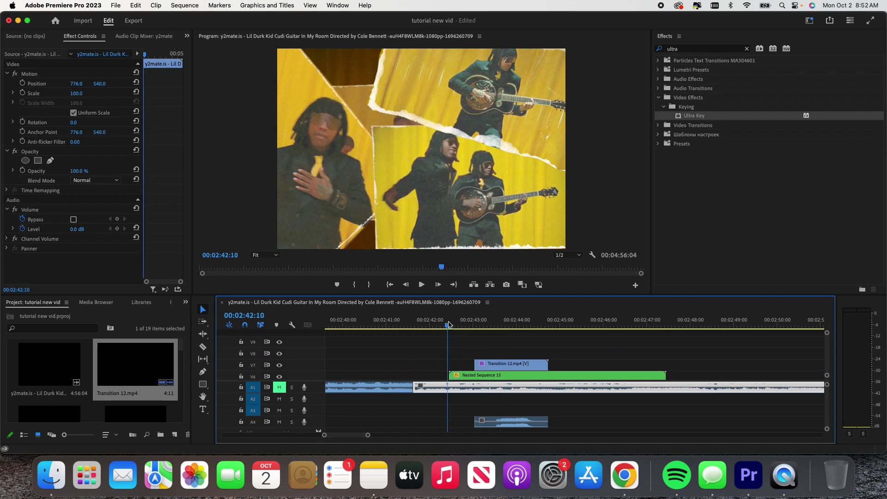
pyautogui.moveTo(449, 325); pyautogui.dragTo(467, 325)
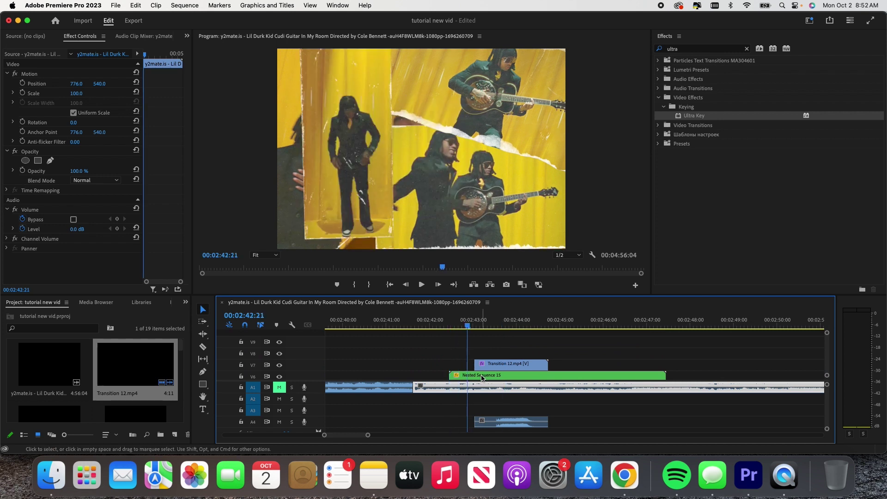
# Shift Transition 12.mp4 earlier to about 00:02:42:14 and replay, stopping on the blue frame
pyautogui.moveTo(493, 363); pyautogui.dragTo(486, 364)
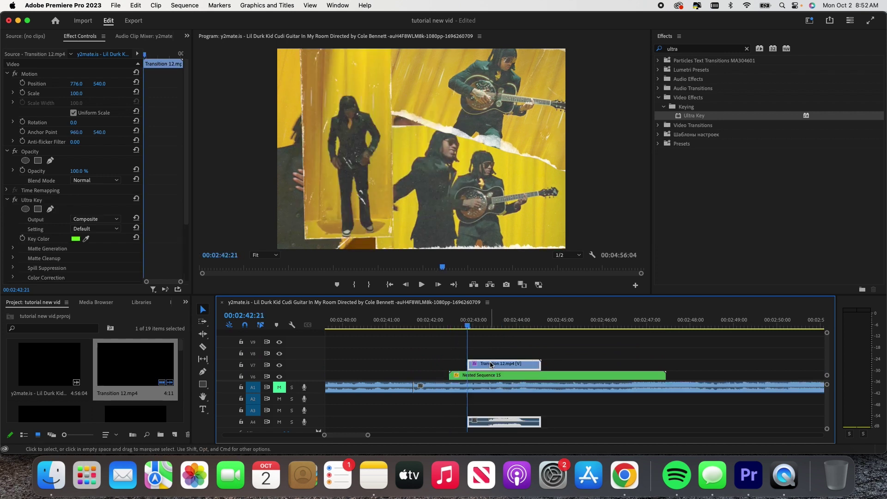
pyautogui.click(431, 326)
pyautogui.press('space')
pyautogui.scroll(-2, 455, 334)
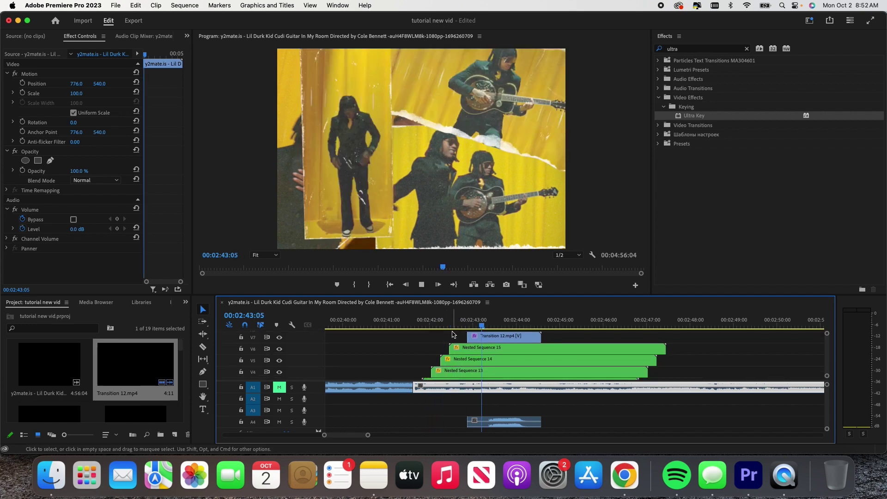
pyautogui.click(448, 326)
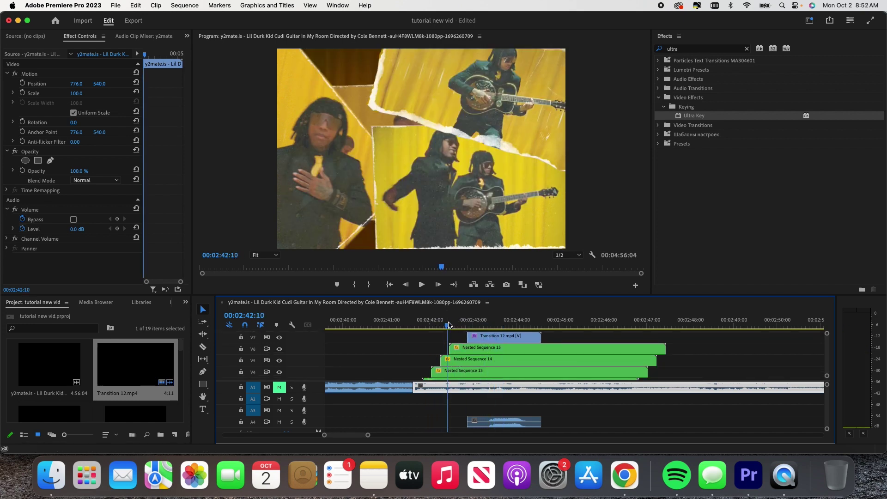
pyautogui.moveTo(448, 324); pyautogui.dragTo(470, 340)
pyautogui.press('space')
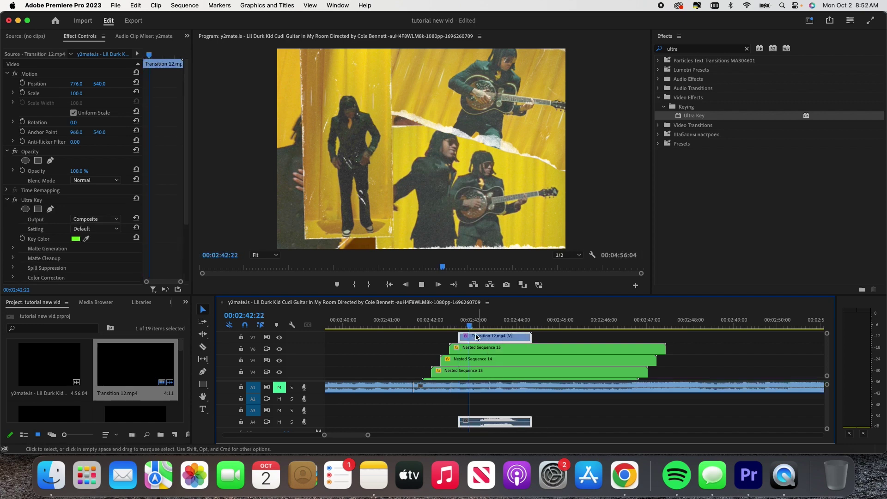
pyautogui.click(421, 320)
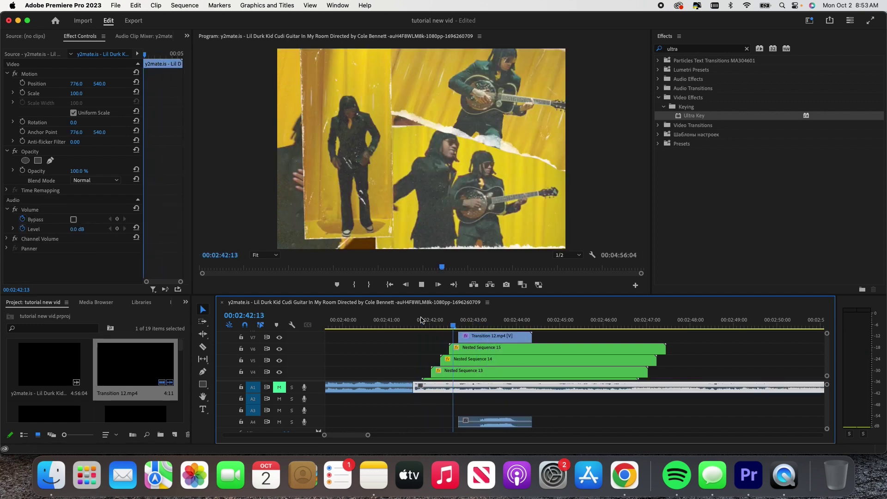
pyautogui.press('space')
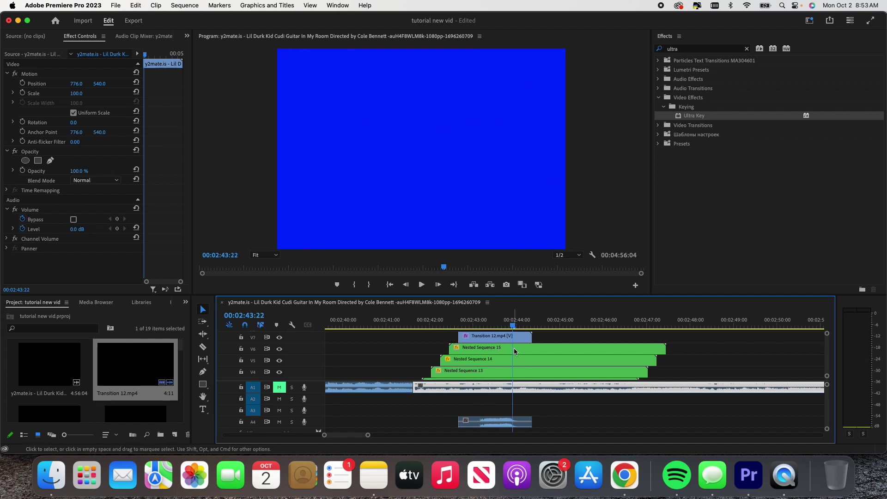
# Razor Nested Sequences 13, 11, 09 and the V1 video at 00:02:43:22
pyautogui.press('c')
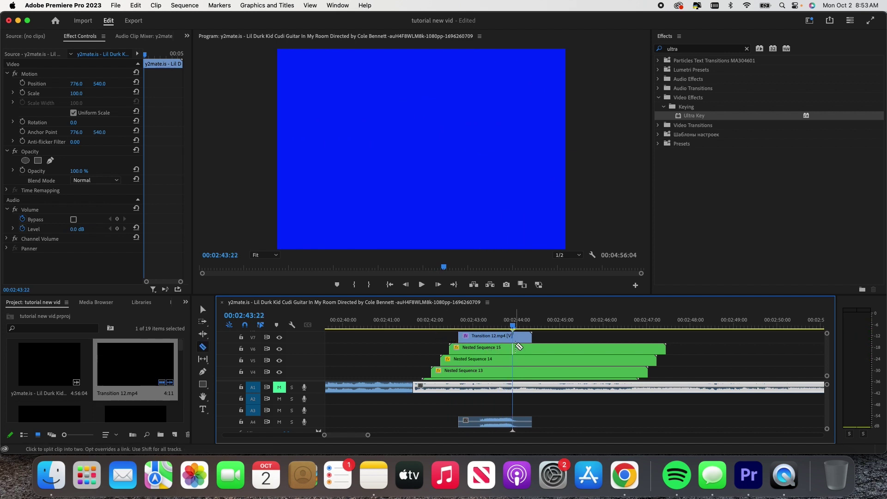
pyautogui.scroll(-3, 512, 370)
pyautogui.click(513, 339)
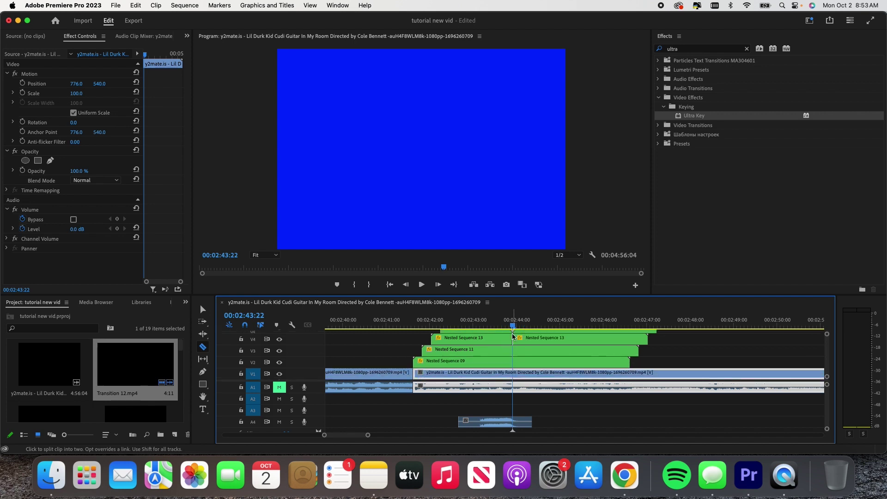
pyautogui.click(513, 350)
pyautogui.click(512, 361)
pyautogui.click(514, 373)
pyautogui.press('v')
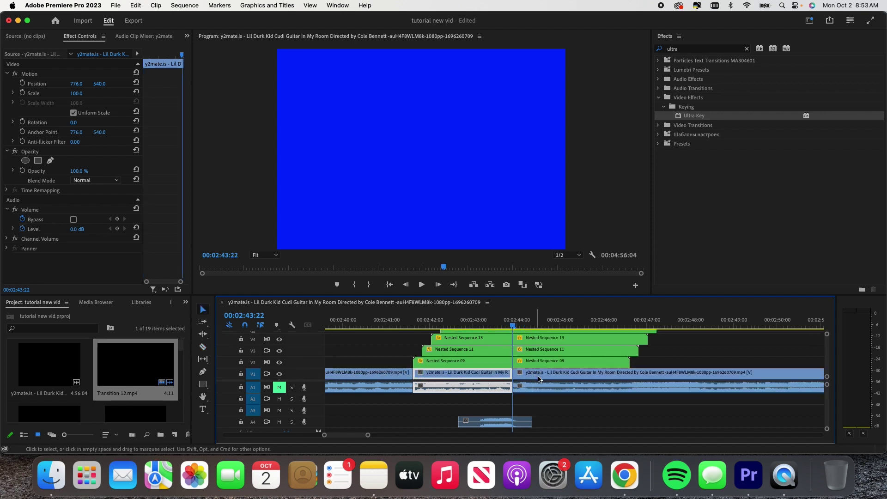
# Delete the leftover still pieces to the right of the cut
pyautogui.click(549, 364)
pyautogui.scroll(2, 549, 364)
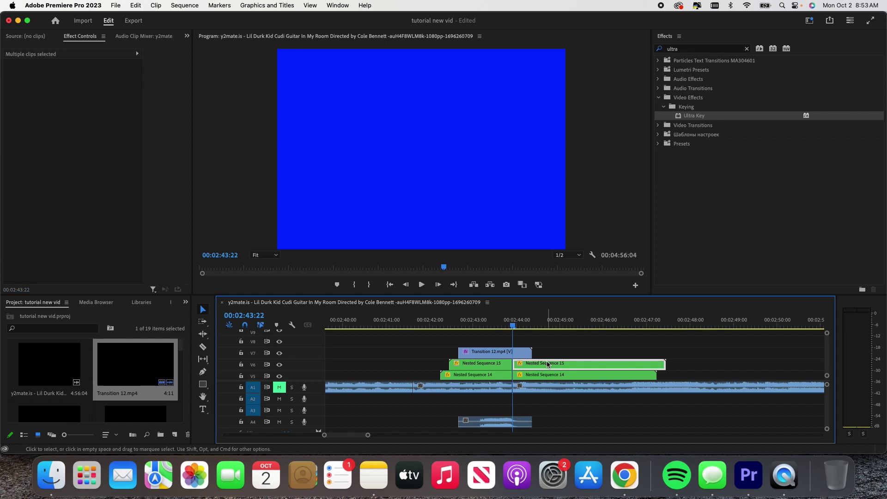
pyautogui.keyDown('shift'); pyautogui.click(541, 344); pyautogui.keyUp('shift')
pyautogui.keyDown('shift'); pyautogui.click(540, 353); pyautogui.keyUp('shift')
pyautogui.keyDown('shift'); pyautogui.click(539, 364); pyautogui.keyUp('shift')
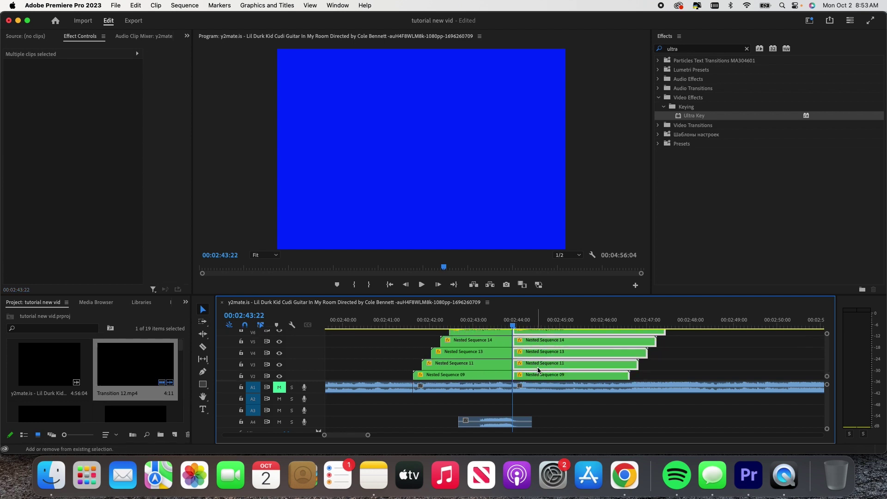
pyautogui.press('Delete')
# Nest the collage stack before the cut into a sequence named 'final'
pyautogui.scroll(2, 538, 368)
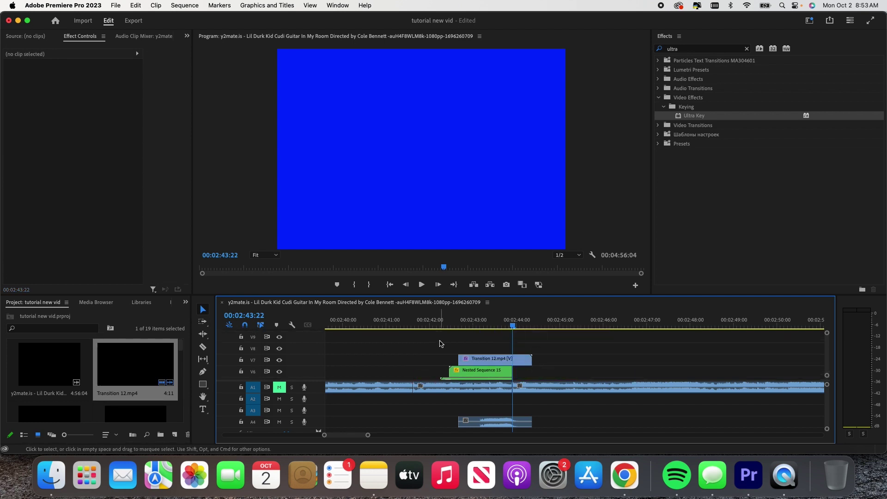
pyautogui.scroll(-1, 440, 343)
pyautogui.scroll(1, 437, 341)
pyautogui.scroll(-1, 462, 360)
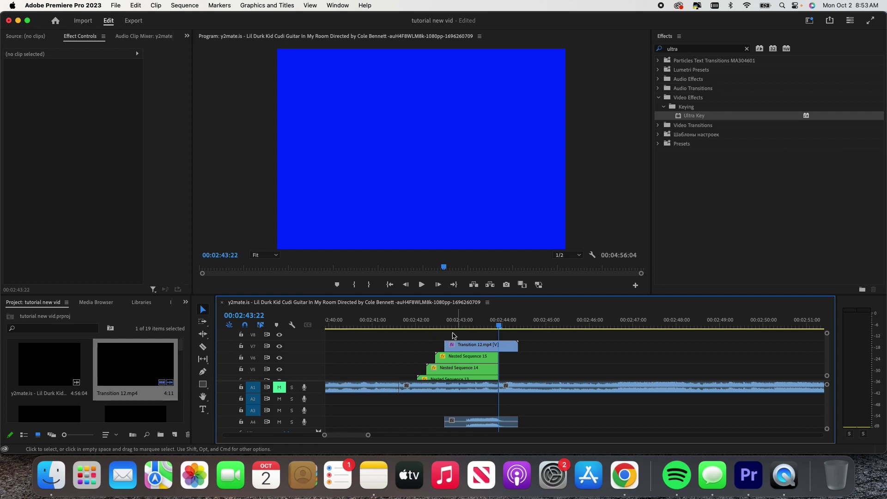
pyautogui.moveTo(449, 332); pyautogui.dragTo(475, 376)
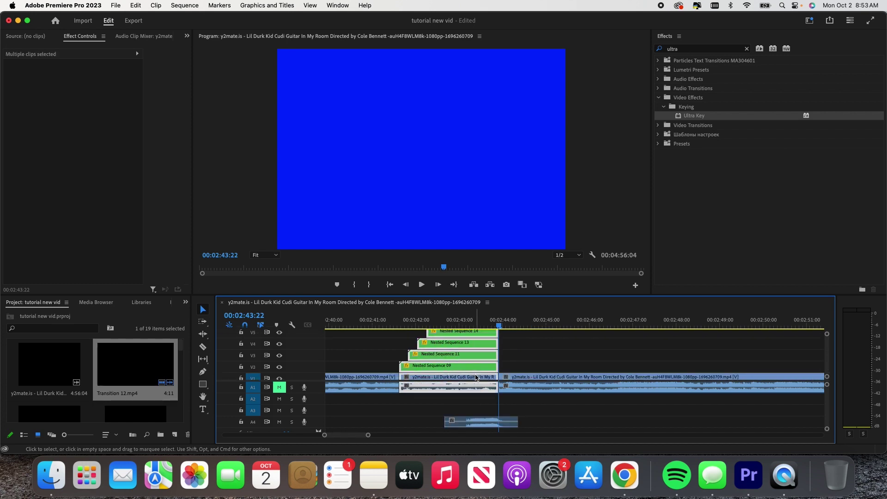
pyautogui.hotkey('alt', 'n')
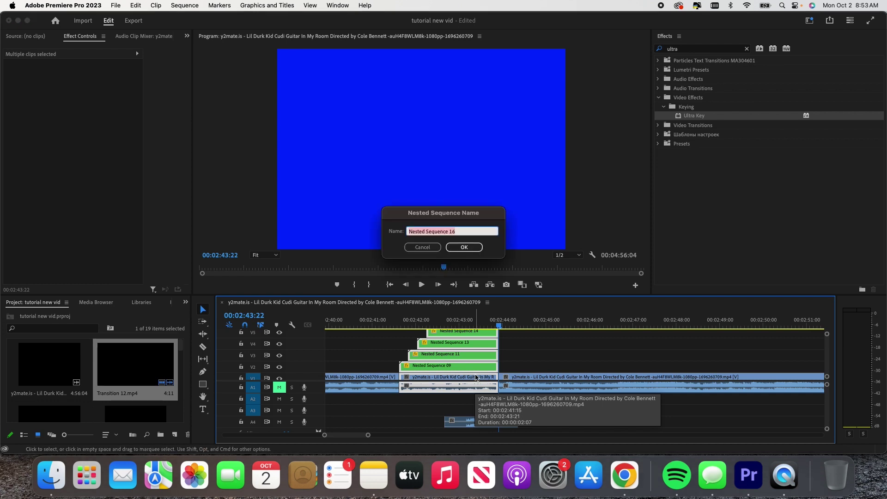
pyautogui.write('final')
pyautogui.press('Return')
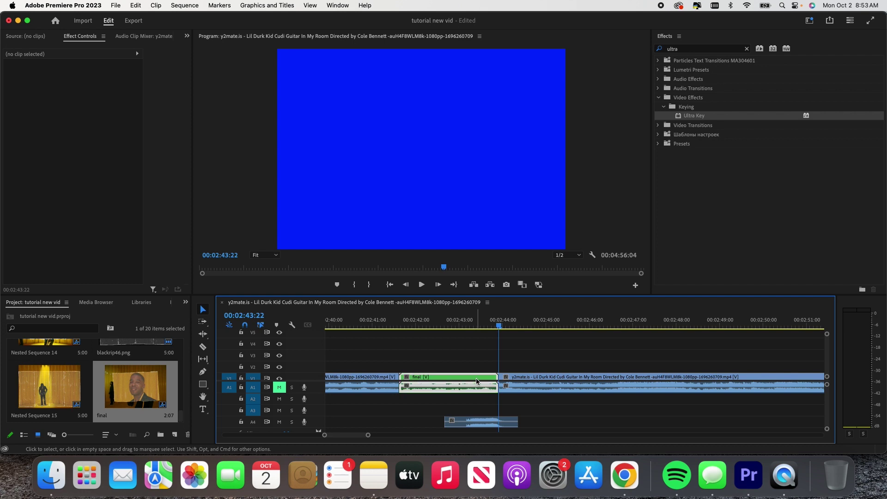
pyautogui.click(477, 380)
# Raise the final clip to track V2 and nest it as Nested Sequence 17
pyautogui.click(458, 327)
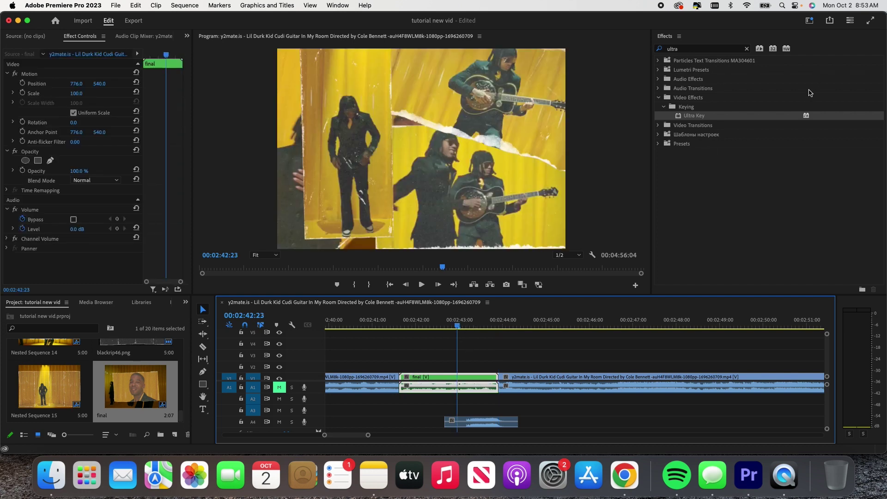
pyautogui.moveTo(697, 117); pyautogui.dragTo(479, 382)
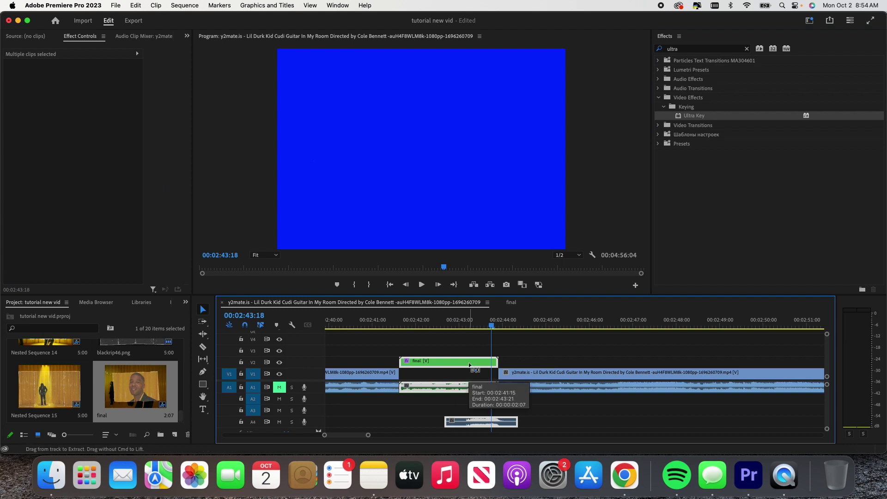
pyautogui.press('Return')
# Apply Ultra Key to Nested Sequence 17, sampling the blue hole as the key colour
pyautogui.click(469, 366)
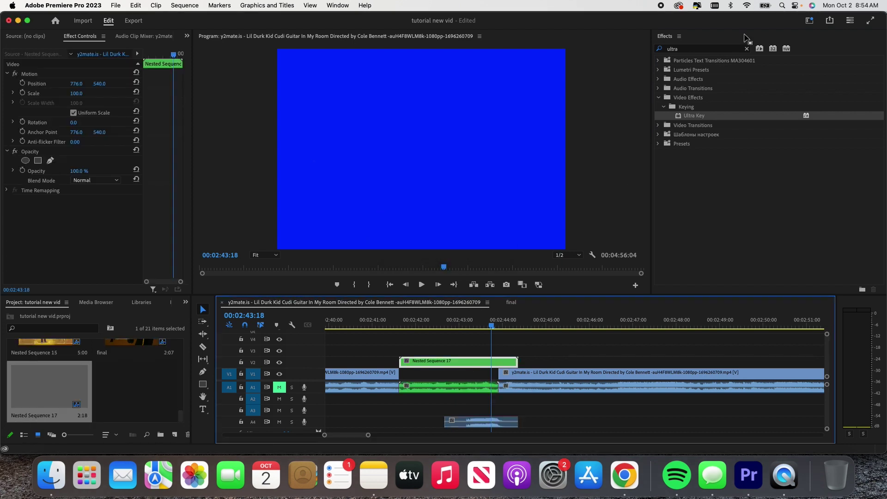
pyautogui.moveTo(694, 115); pyautogui.dragTo(455, 363)
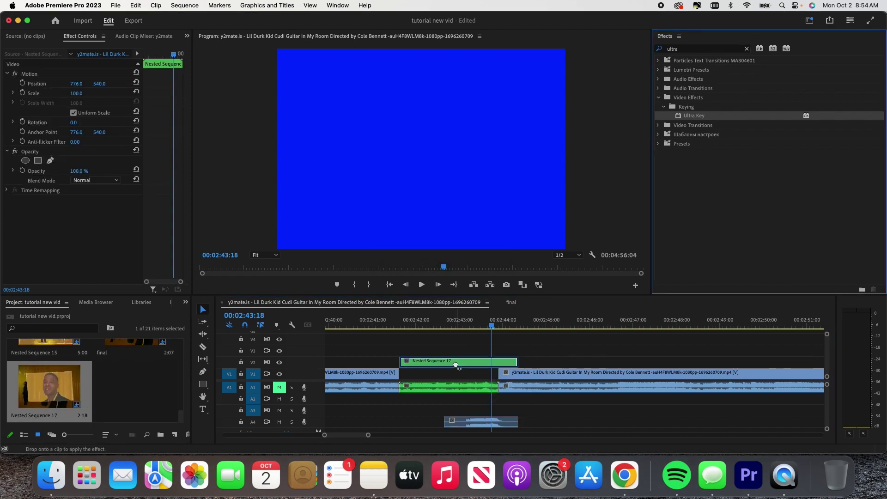
pyautogui.click(86, 239)
pyautogui.click(399, 206)
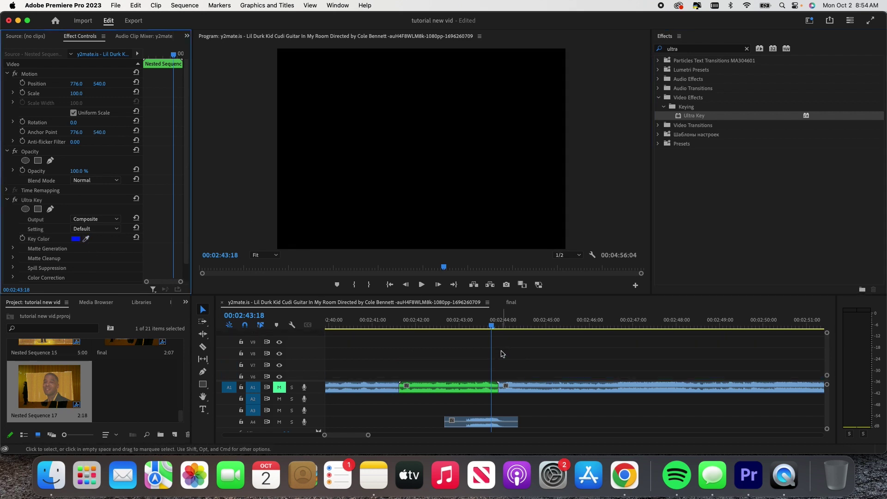
pyautogui.moveTo(470, 328); pyautogui.dragTo(455, 326)
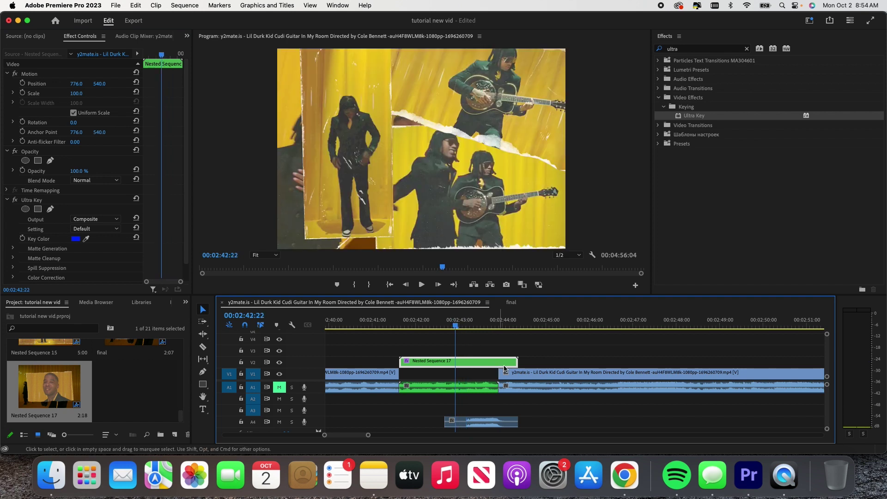
# Slide the later V1 music-video clip left to start under Nested Sequence 17, then play it back
pyautogui.moveTo(529, 372); pyautogui.dragTo(489, 373)
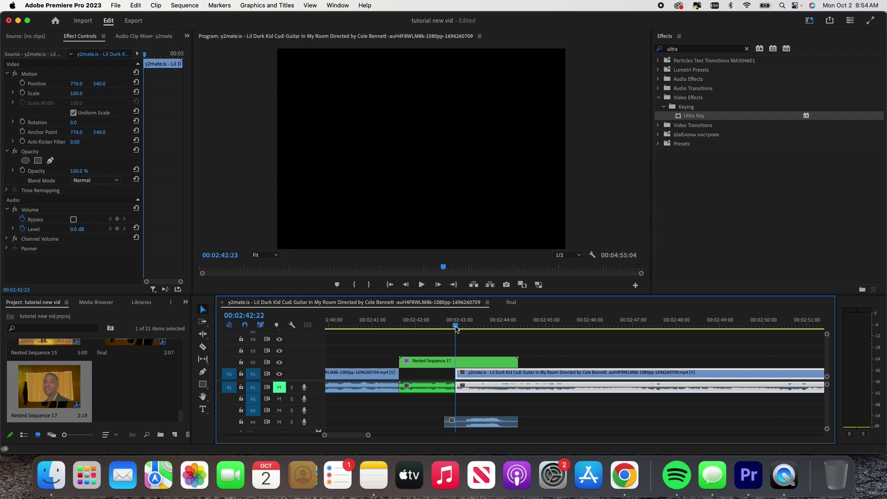
pyautogui.click(459, 368)
pyautogui.press('Left')
pyautogui.press('Left')
pyautogui.press('Left')
pyautogui.press('Left')
pyautogui.press('Left')
pyautogui.press('Left')
pyautogui.press('Left')
pyautogui.press('Left')
pyautogui.press('Left')
pyautogui.press('Left')
pyautogui.press('Left')
pyautogui.press('Left')
pyautogui.press('Left')
pyautogui.moveTo(459, 367); pyautogui.dragTo(425, 369)
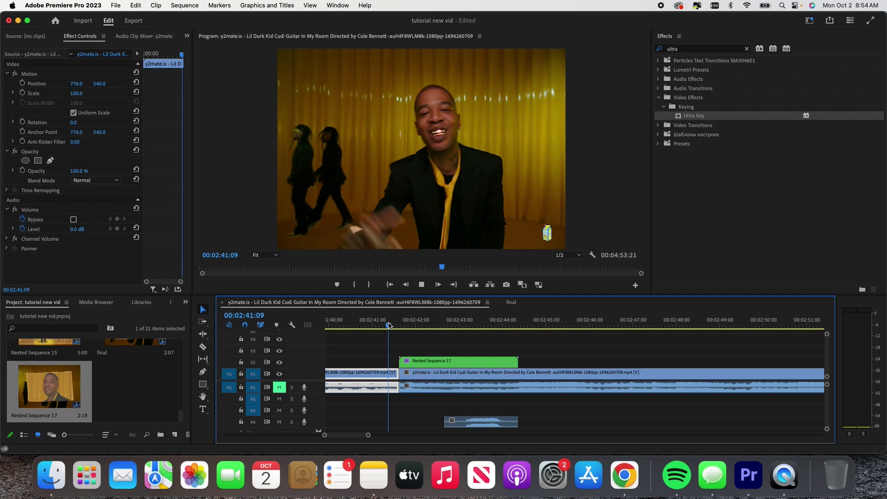
pyautogui.press('space')
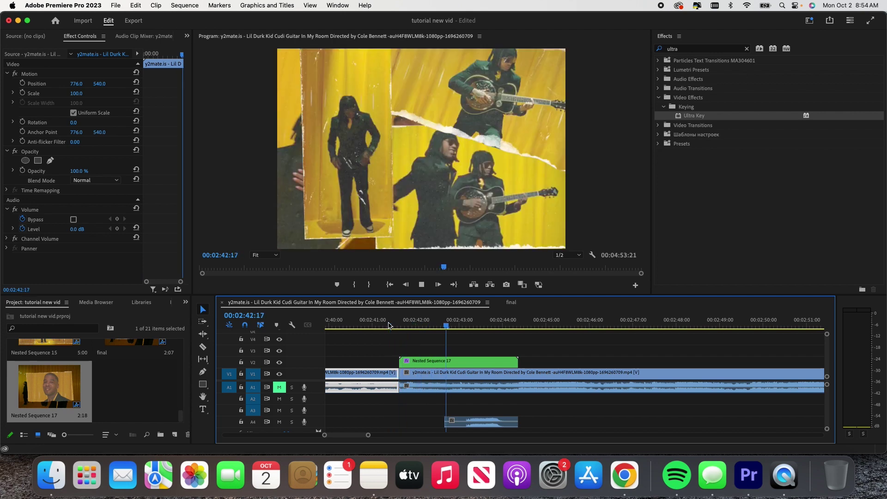
pyautogui.press('space')
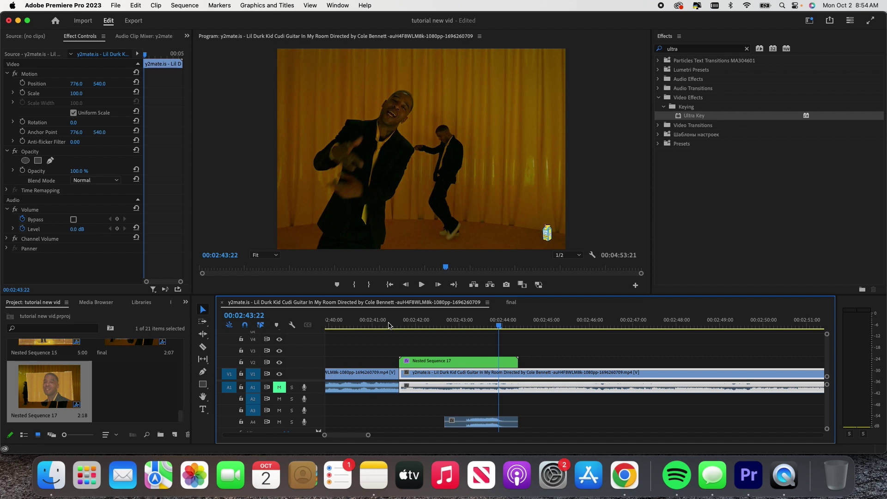
# Play from the start of Nested Sequence 17 until the torn hole reveals the next clip
pyautogui.press('Up')
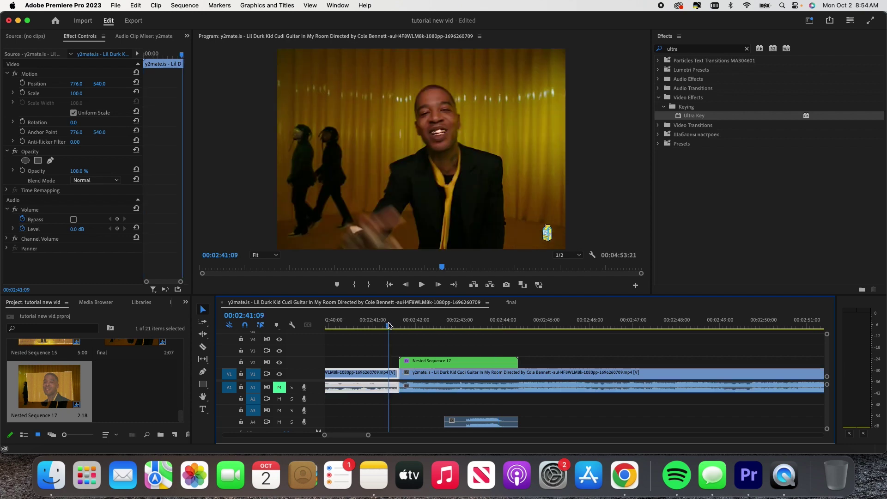
pyautogui.press('space')
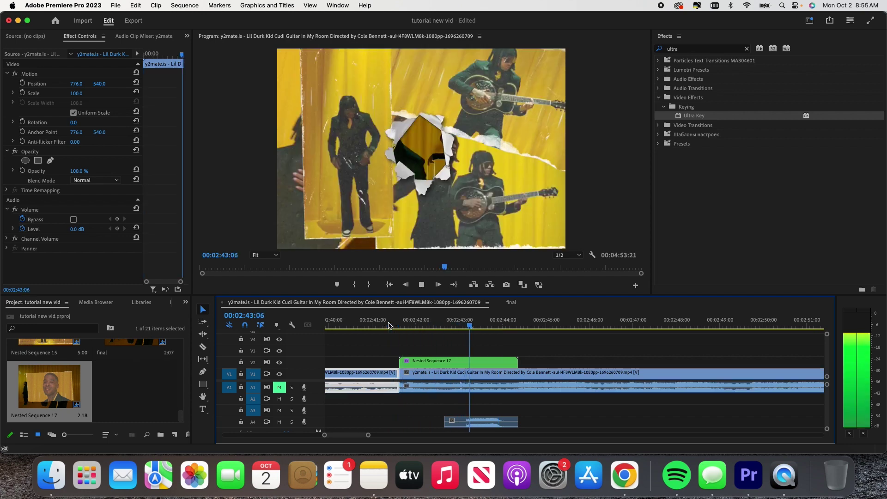
pyautogui.press('space')
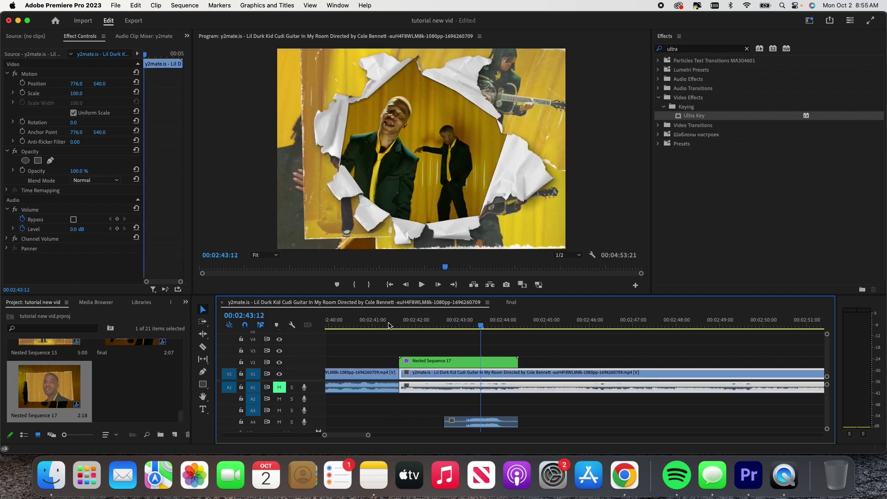